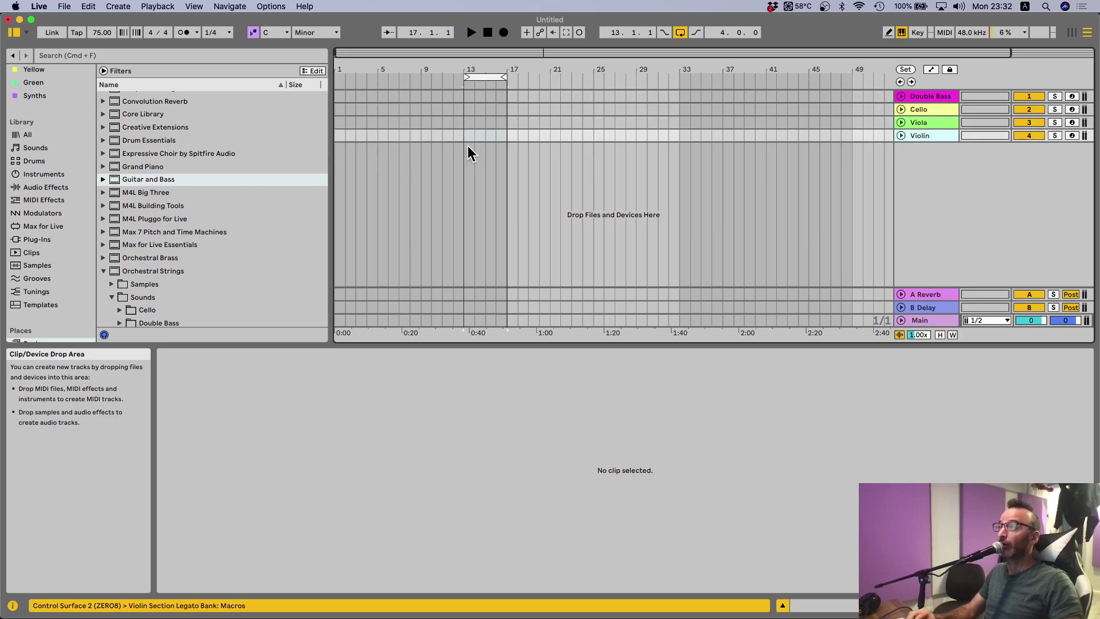
Create a MIDI clip from bar 13 to bar 17 on the Double Bass track and enter a two-beat C1 note at its start
left_click_drag(467, 97, 506, 98)
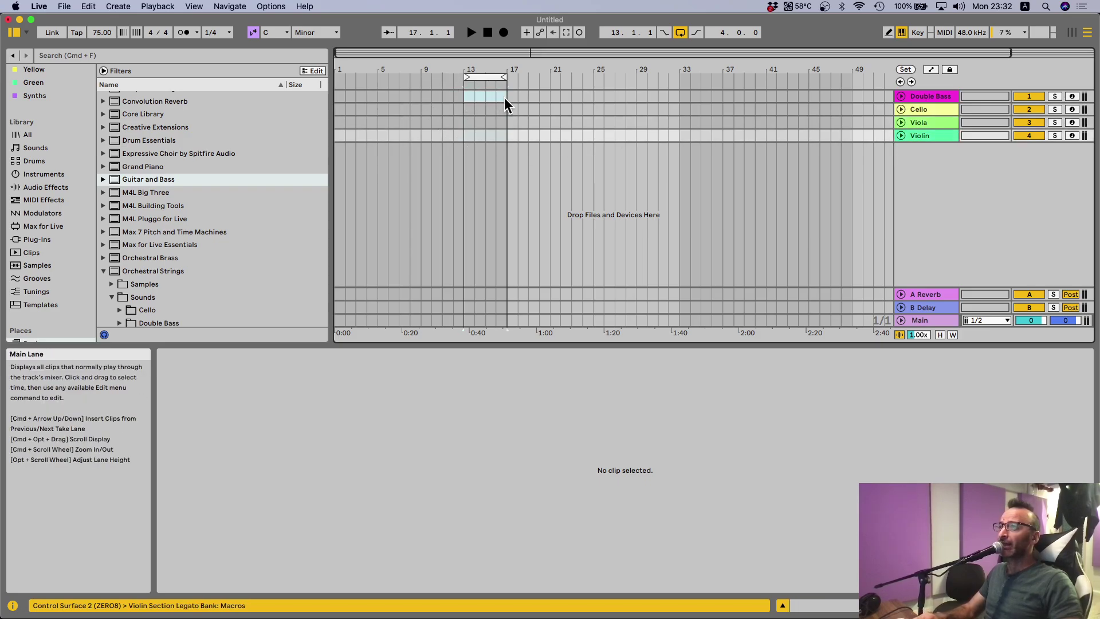
key("super+shift+m")
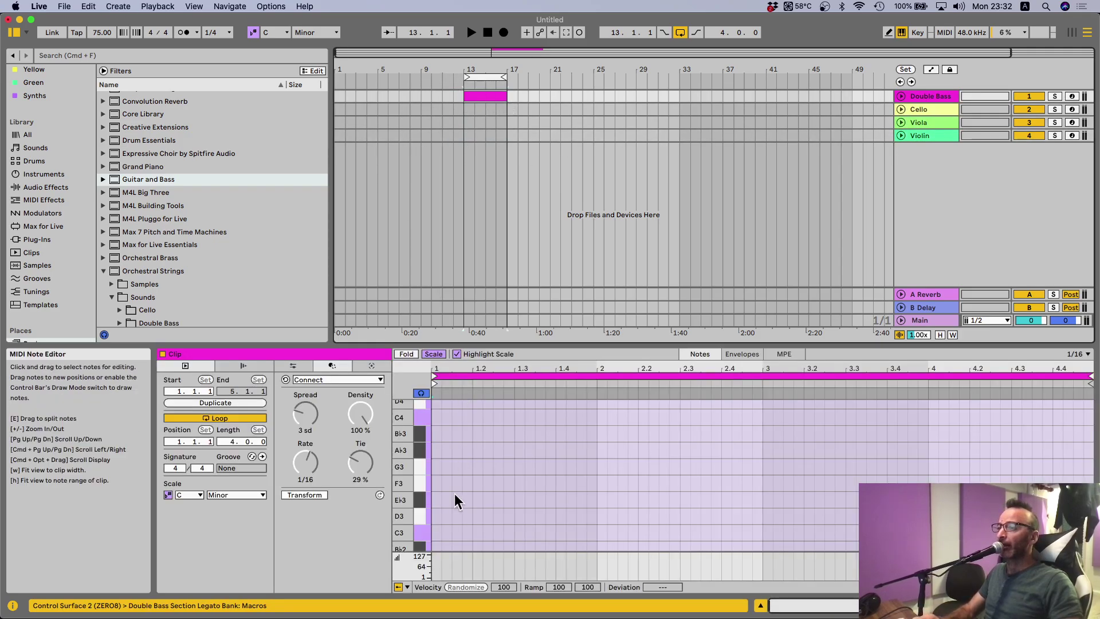
scroll(455, 497, "down", 5)
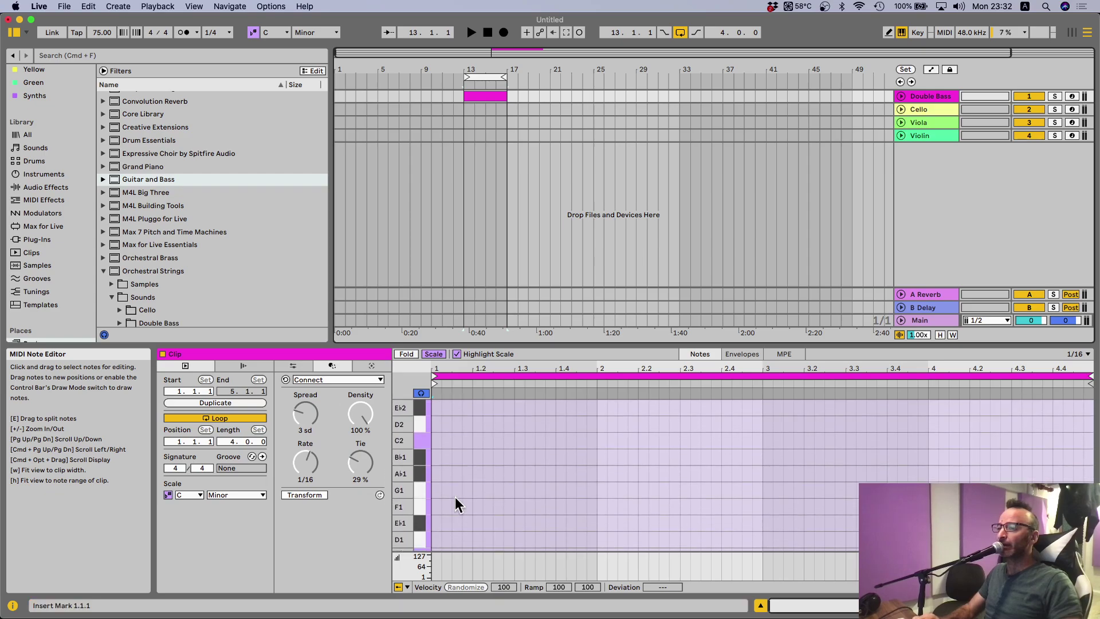
scroll(438, 514, "down", 2)
left_click(438, 524)
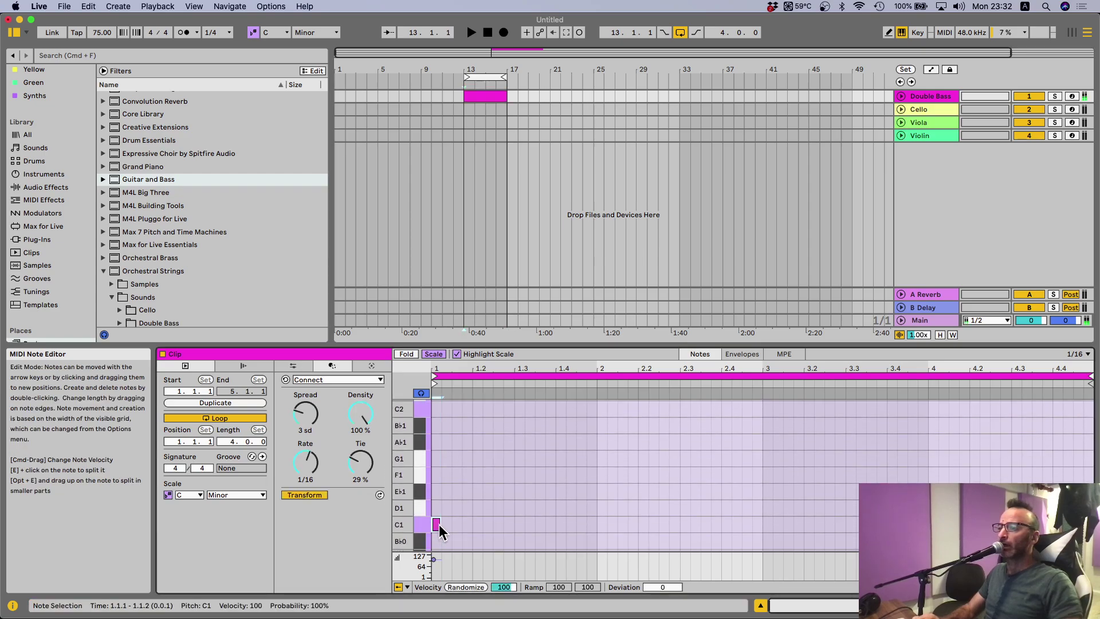
double_click(438, 524)
left_click_drag(446, 524, 514, 526)
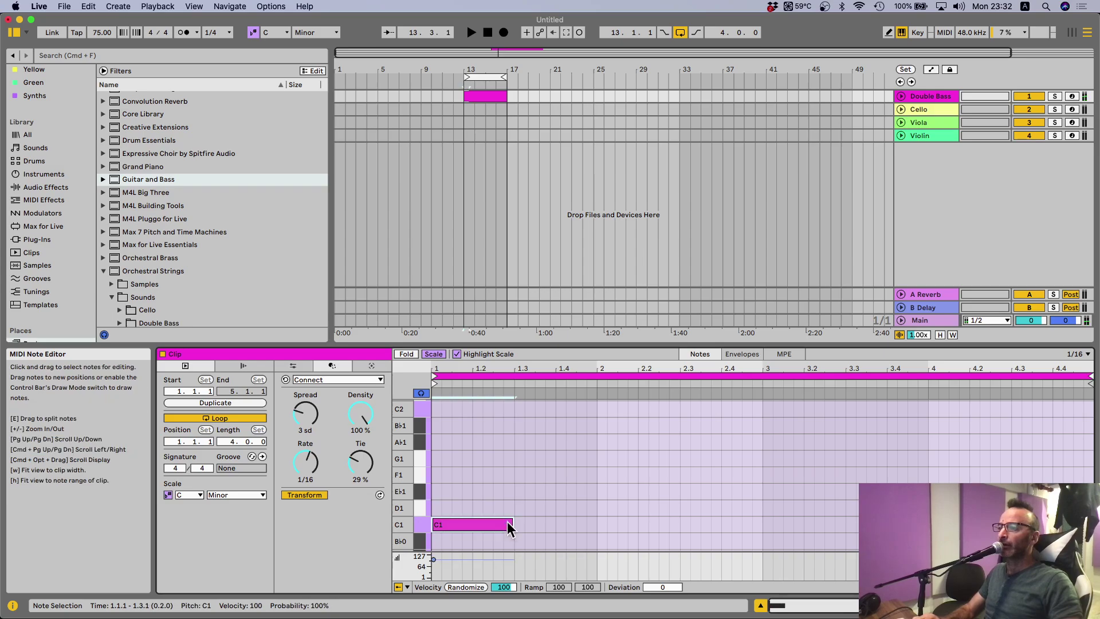
Duplicate the two-beat note consecutively, raising each copy one scale degree to form D1, E♭1, F1 and G1
key("super+d")
key("Up")
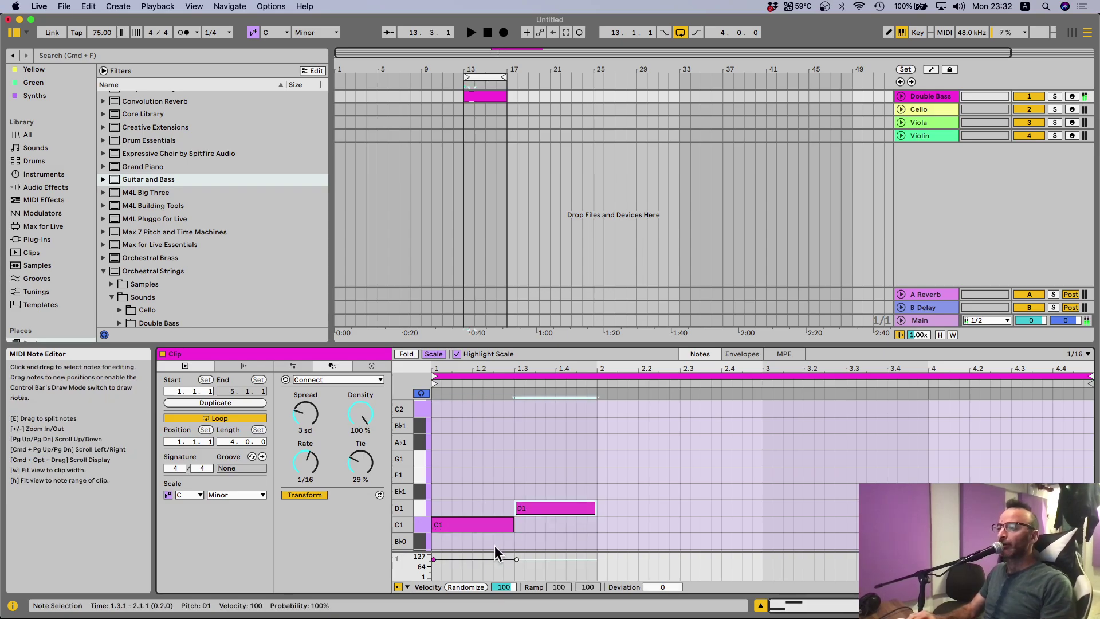
key("super+d")
key("Up")
key("super+d")
key("Up")
key("super+d")
key("Up")
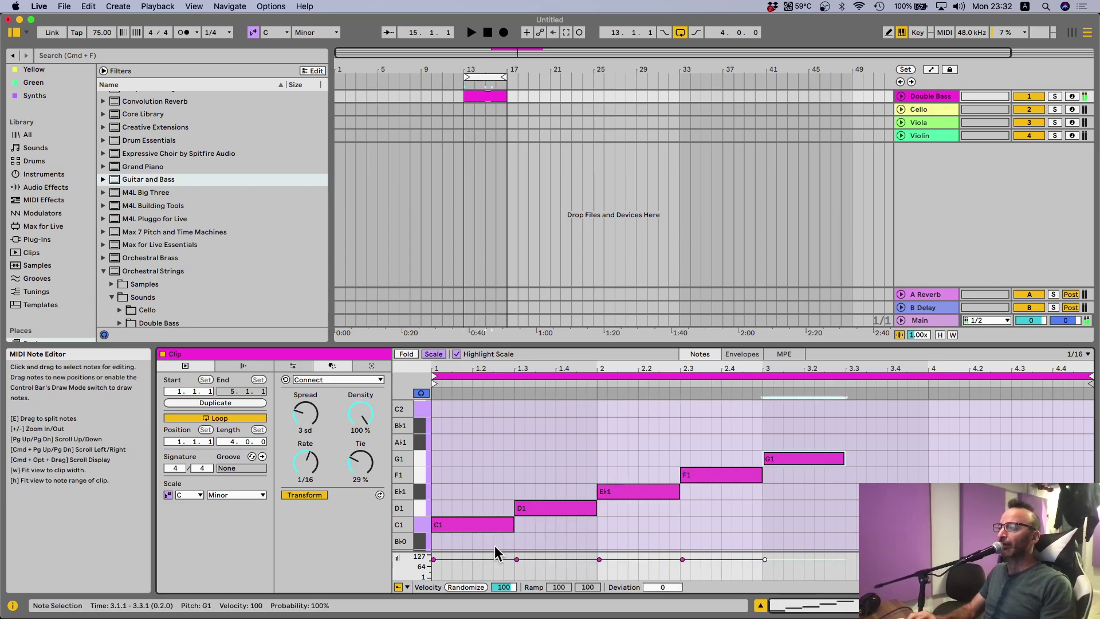
Complete the bass line with two-beat notes on D1, A♭0 and B♭0, and play it back briefly
key("super+d")
key("Down")
key("Down")
key("Down")
key("super+d")
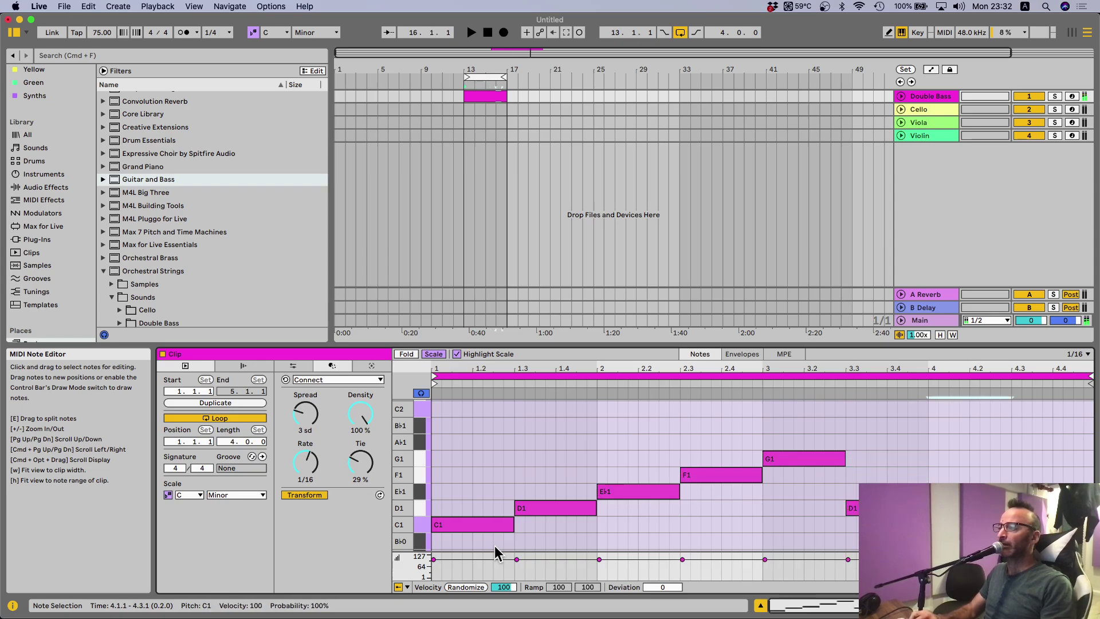
key("Down")
key("Down")
key("super+d")
key("space")
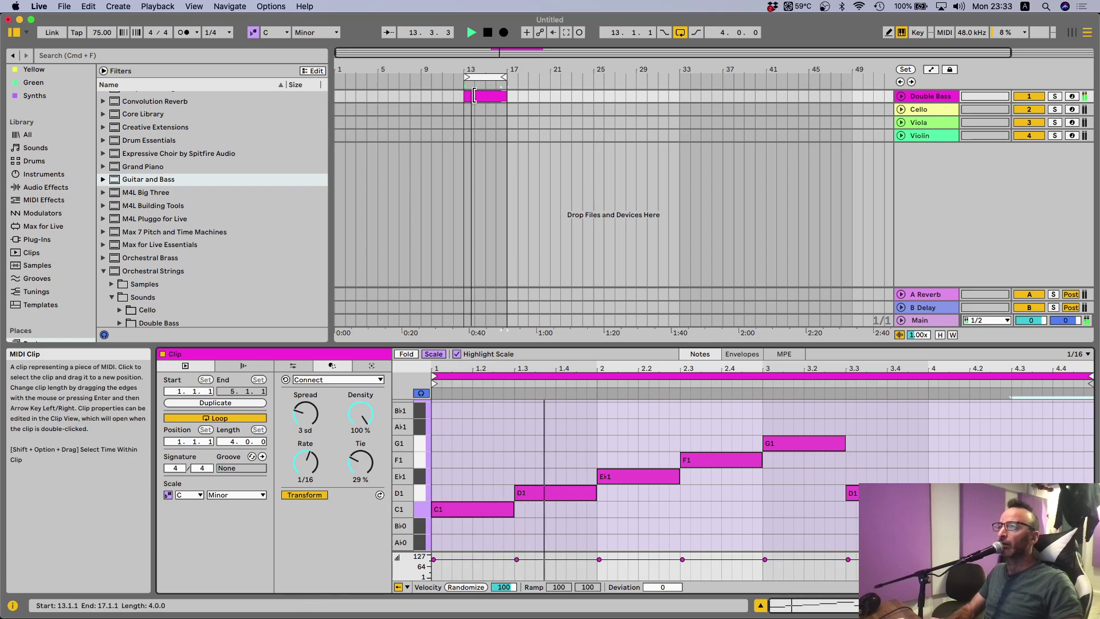
key("space")
Copy the Double Bass clip to the same bars on the Cello track and recolour the copy yellow
left_click(495, 96)
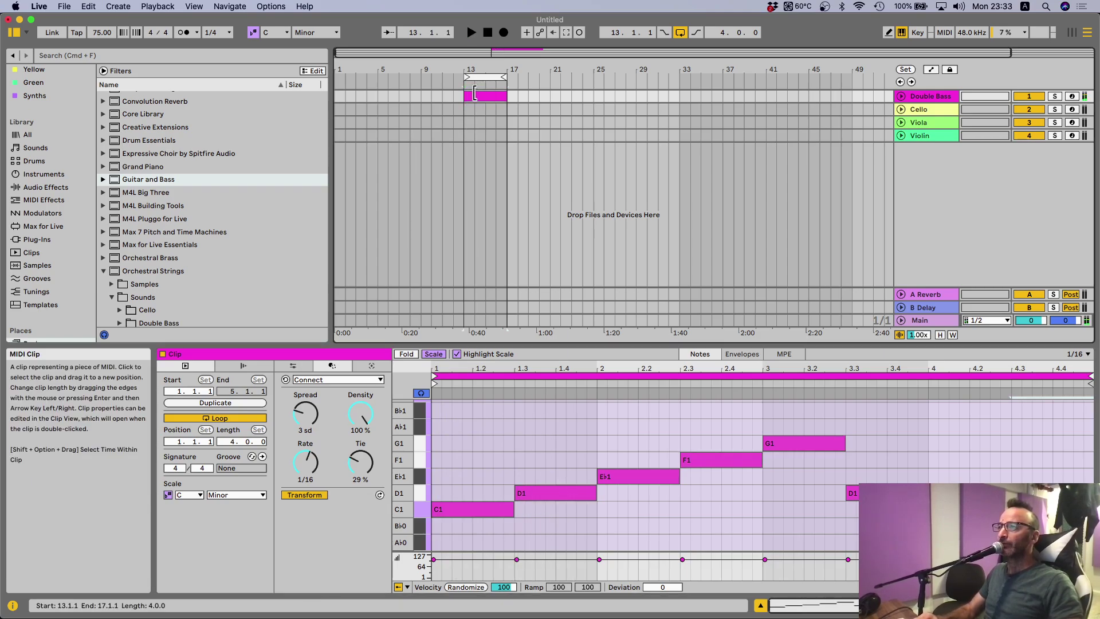
left_click_drag(483, 98, 483, 110)
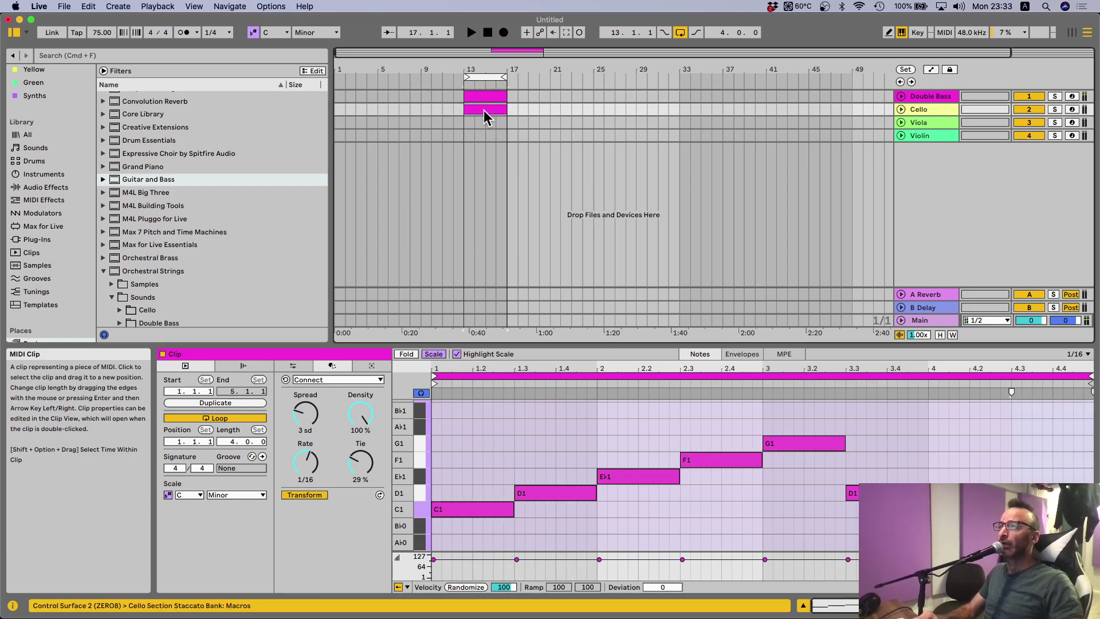
right_click(484, 110)
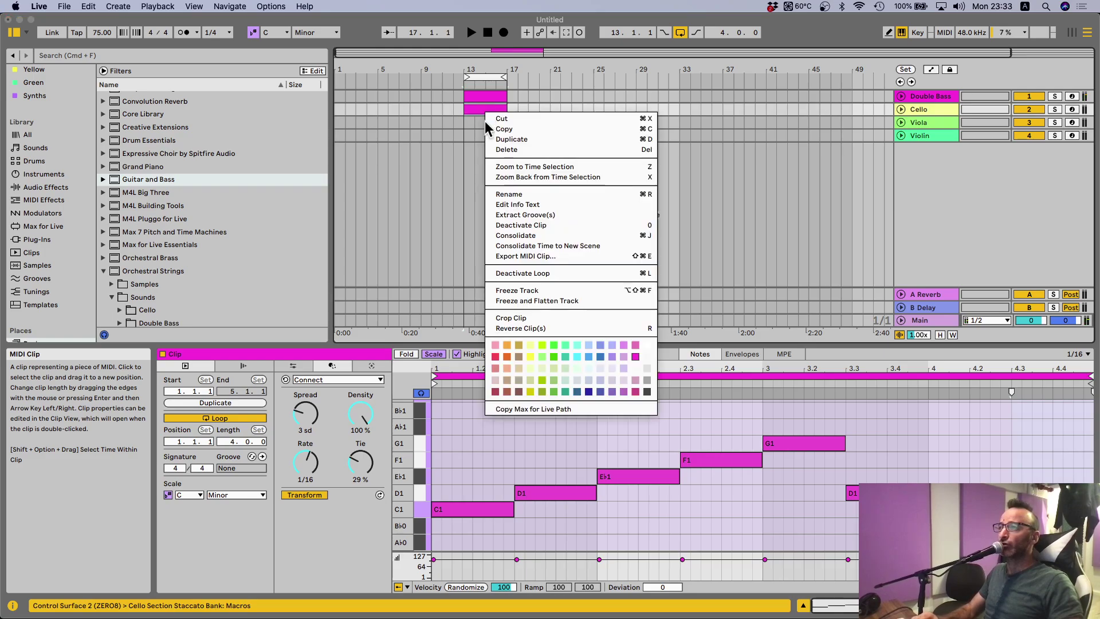
left_click(531, 346)
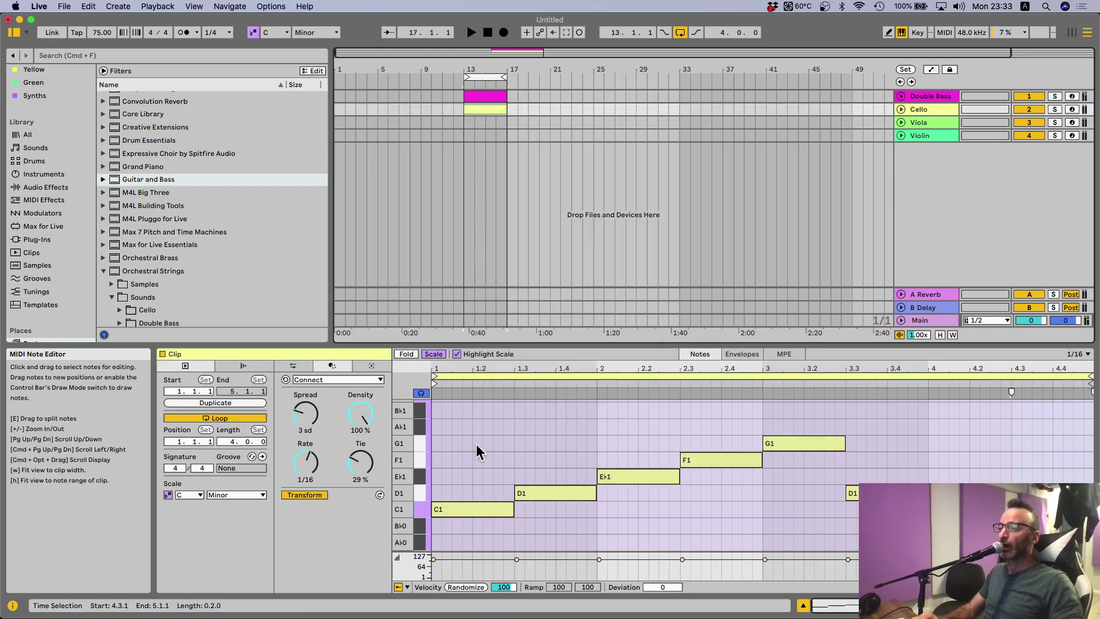
Transpose all notes in the cello clip up one octave
key("super+a")
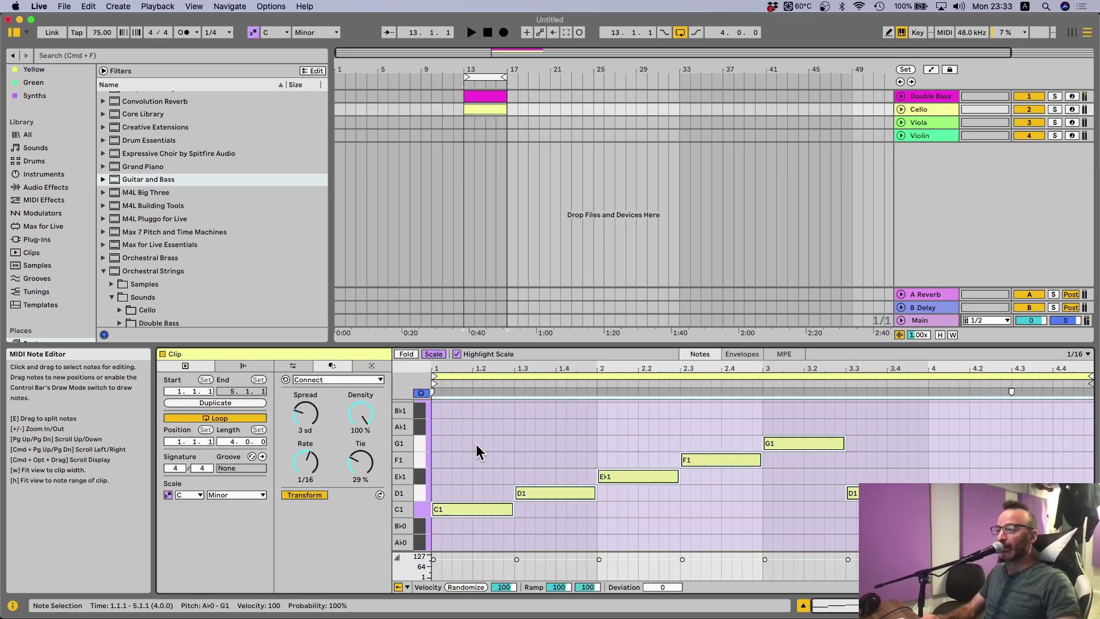
key("shift+Up")
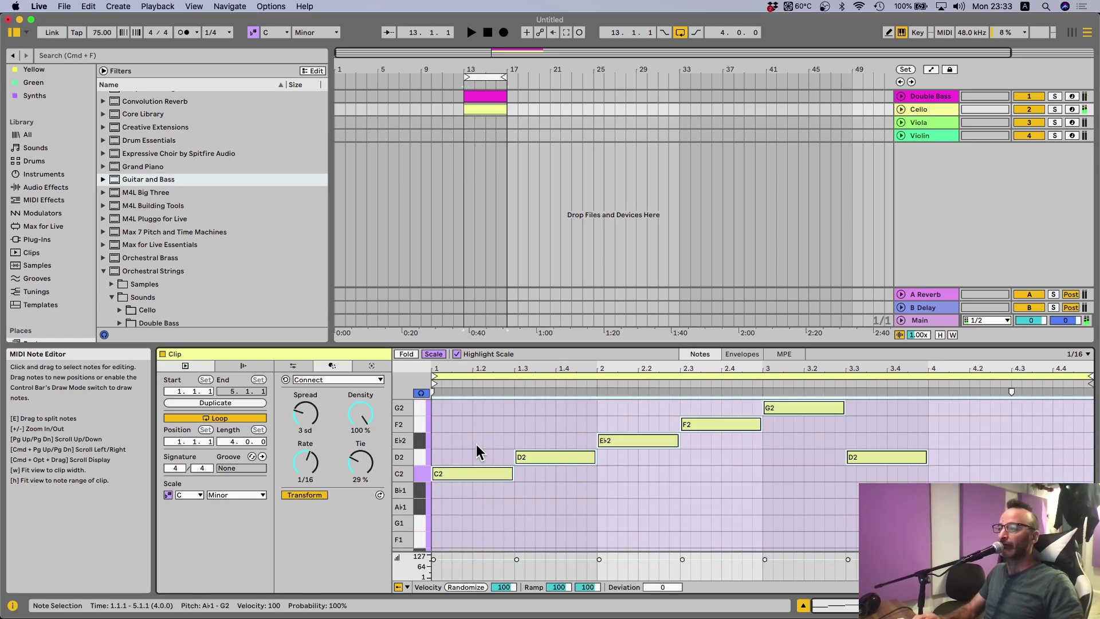
scroll(476, 444, "up", 1)
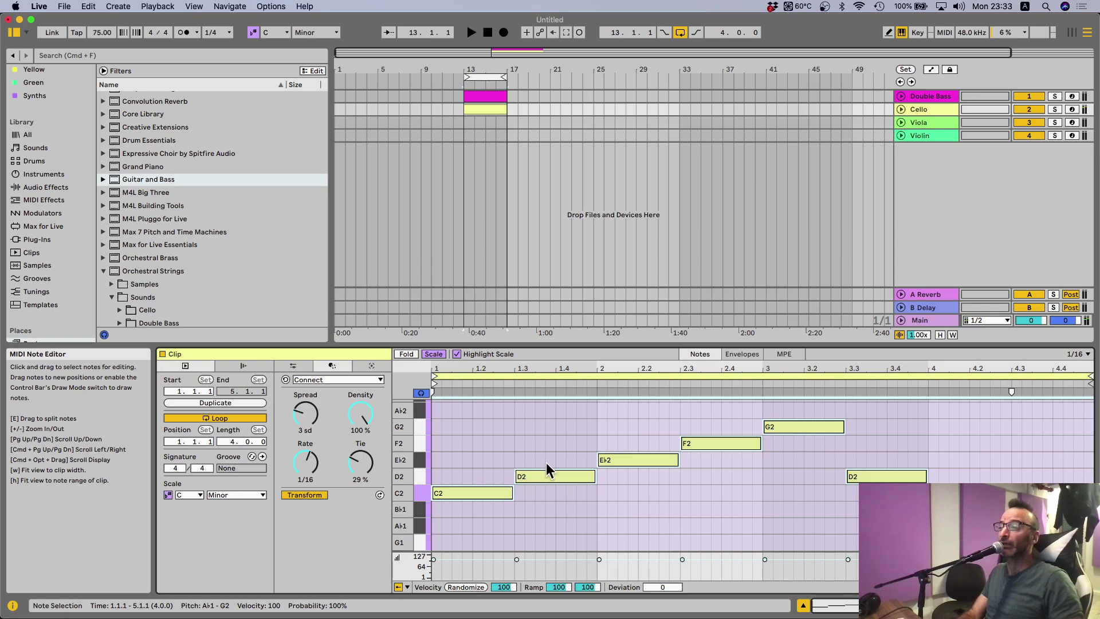
Split all the cello notes into repeated eighth notes on a 1/8 grid
key("super+e")
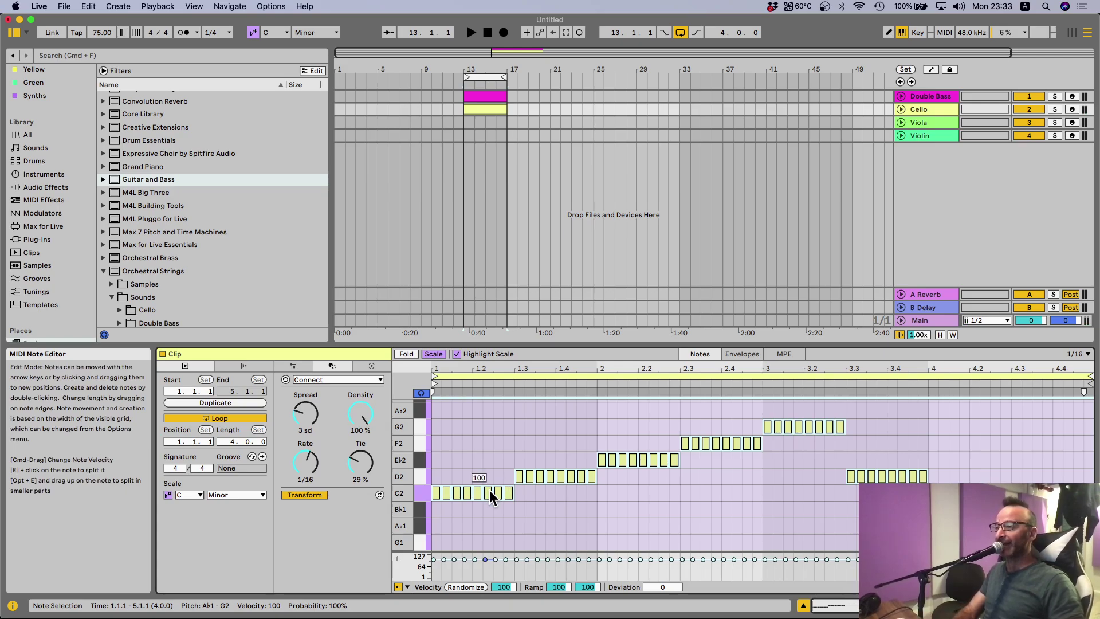
key("super+z")
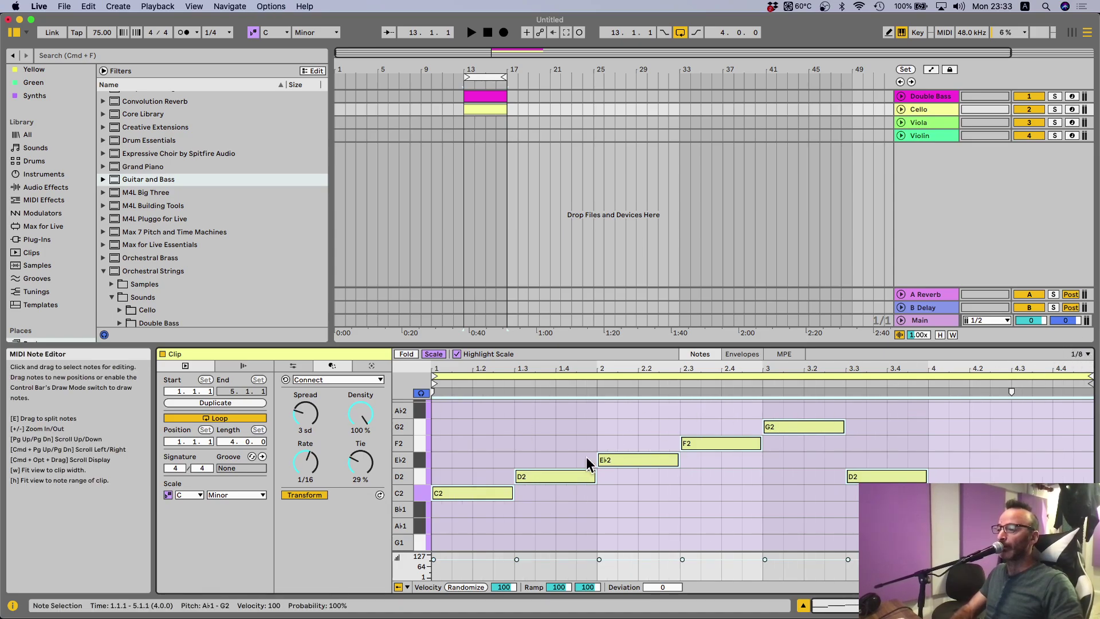
key("super+e")
key("super+e")
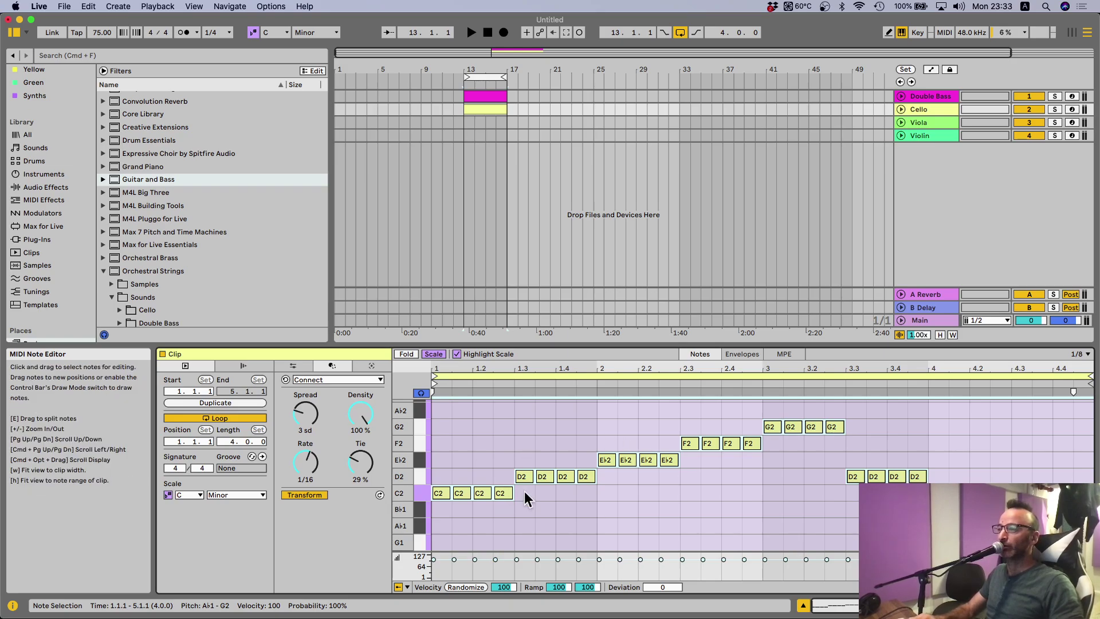
Invert the pitches of all the cello notes and play the cello and double bass parts together
left_click(292, 367)
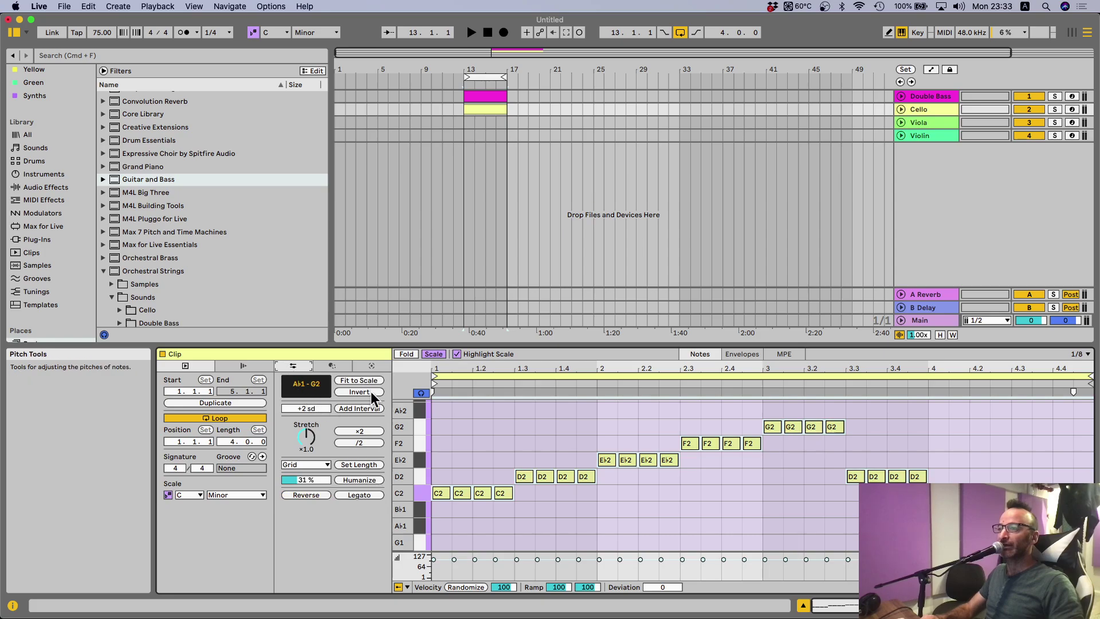
left_click(355, 392)
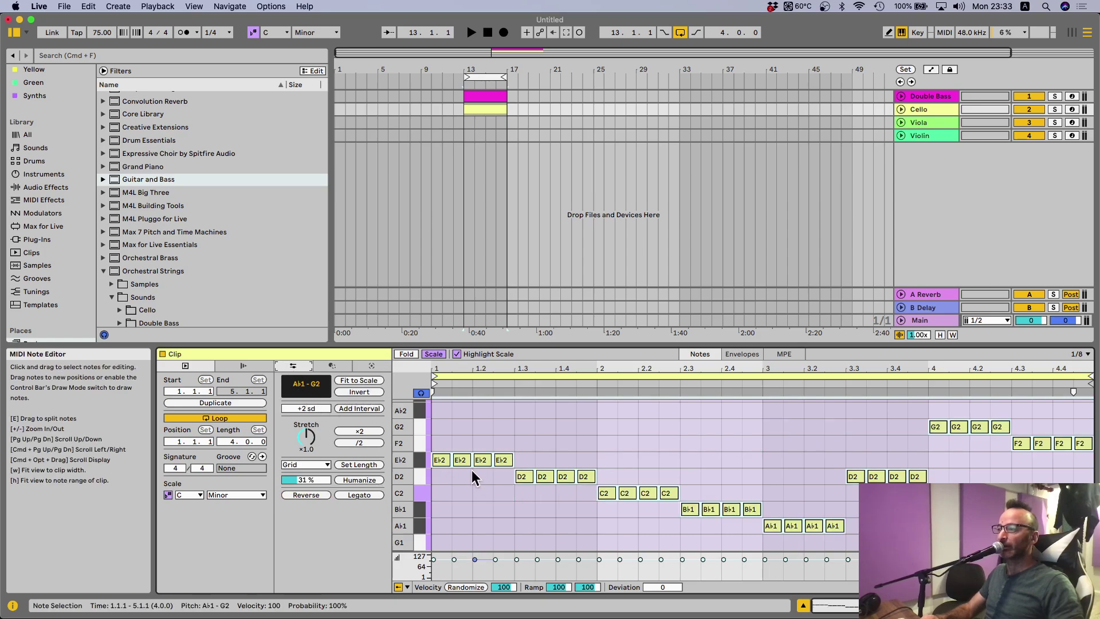
key("space")
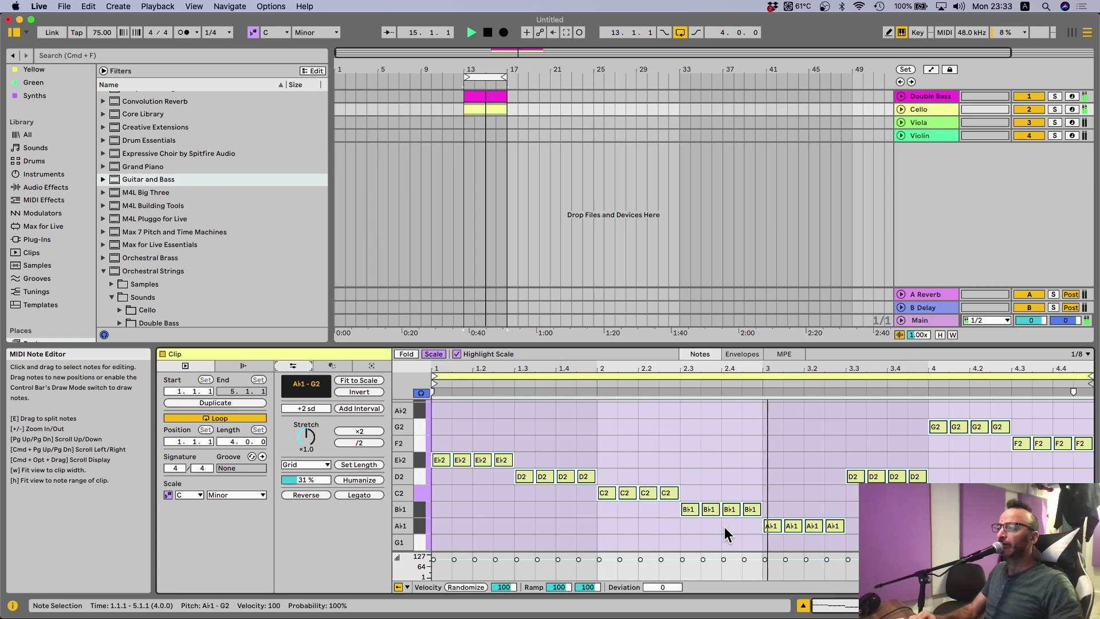
Raise the four A♭1 cello notes at the start of the clip's third bar to C2 and stop playback
left_click_drag(724, 527, 865, 531)
key("Up")
key("Up")
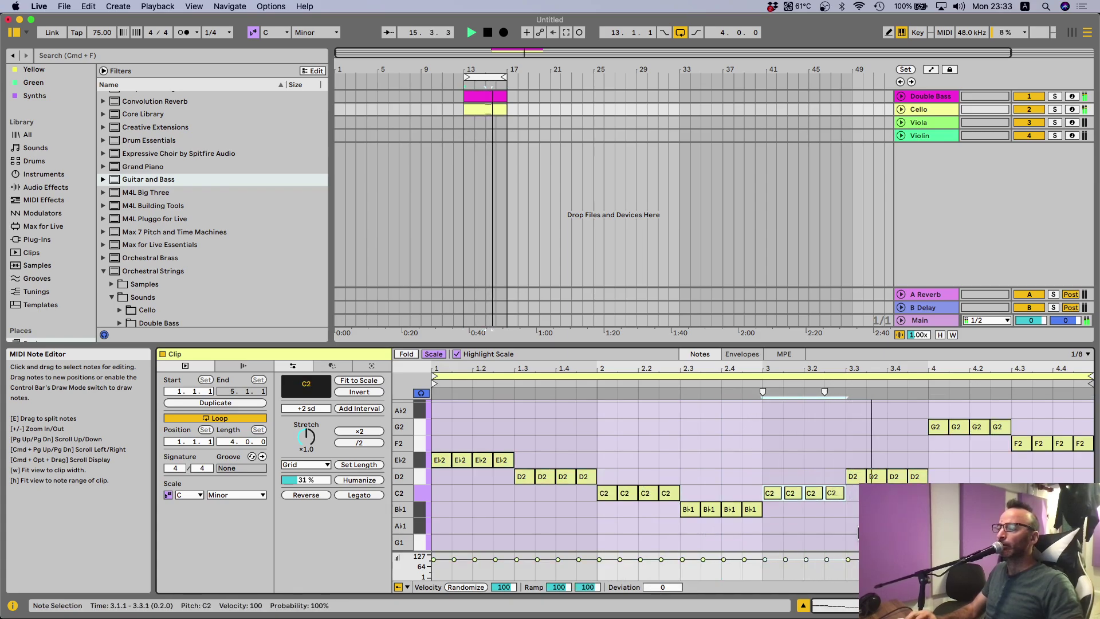
key("space")
Copy the Double Bass clip to the same bars on the Viola track and recolour the copy Highlighter Green
left_click(477, 95)
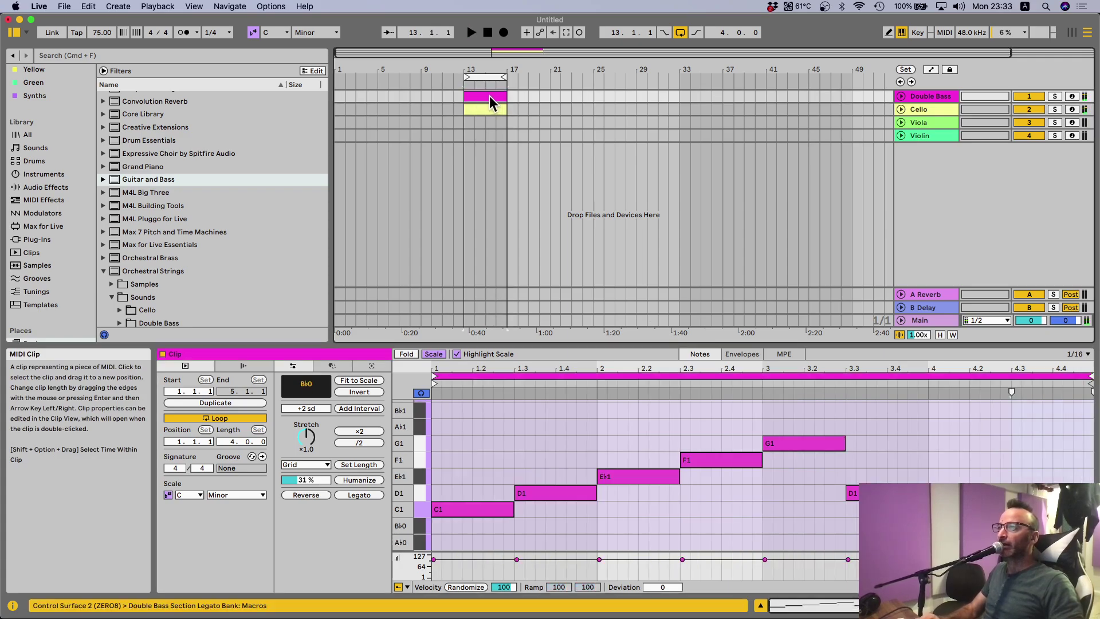
left_click_drag(490, 120, 491, 122)
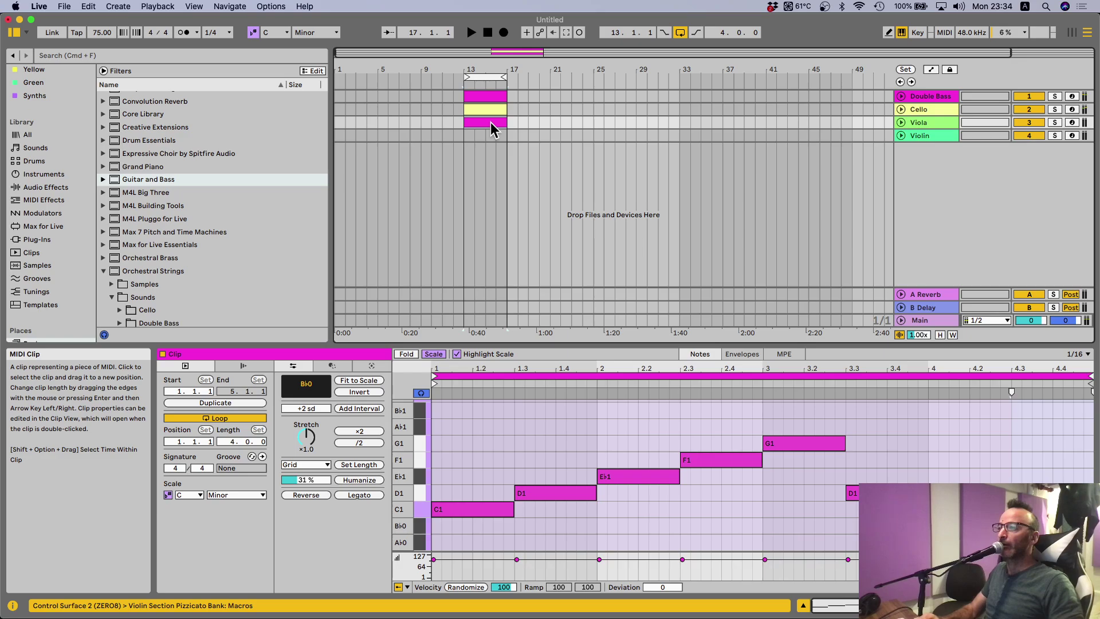
left_click(490, 119)
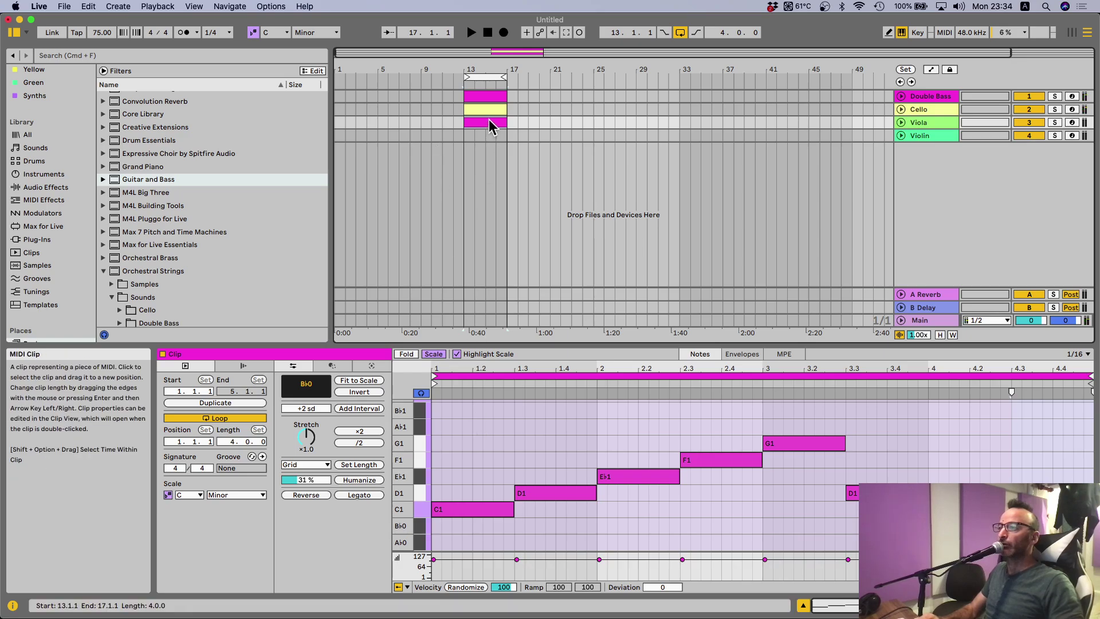
right_click(489, 119)
left_click(557, 354)
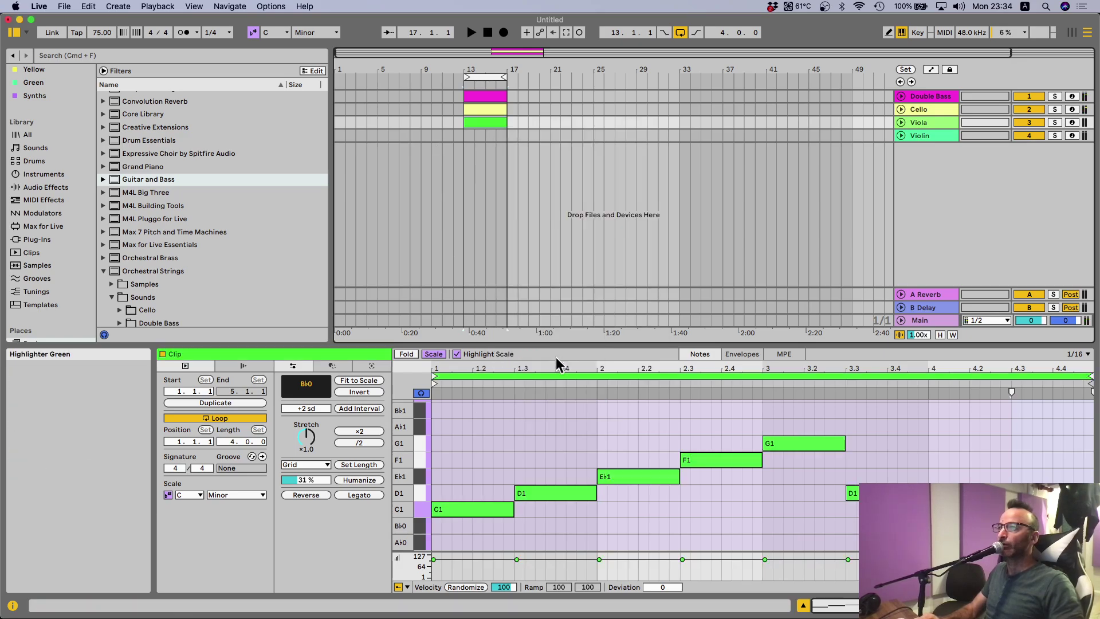
Transpose all notes in the viola clip up two octaves so the line starts on C3
key("super+a")
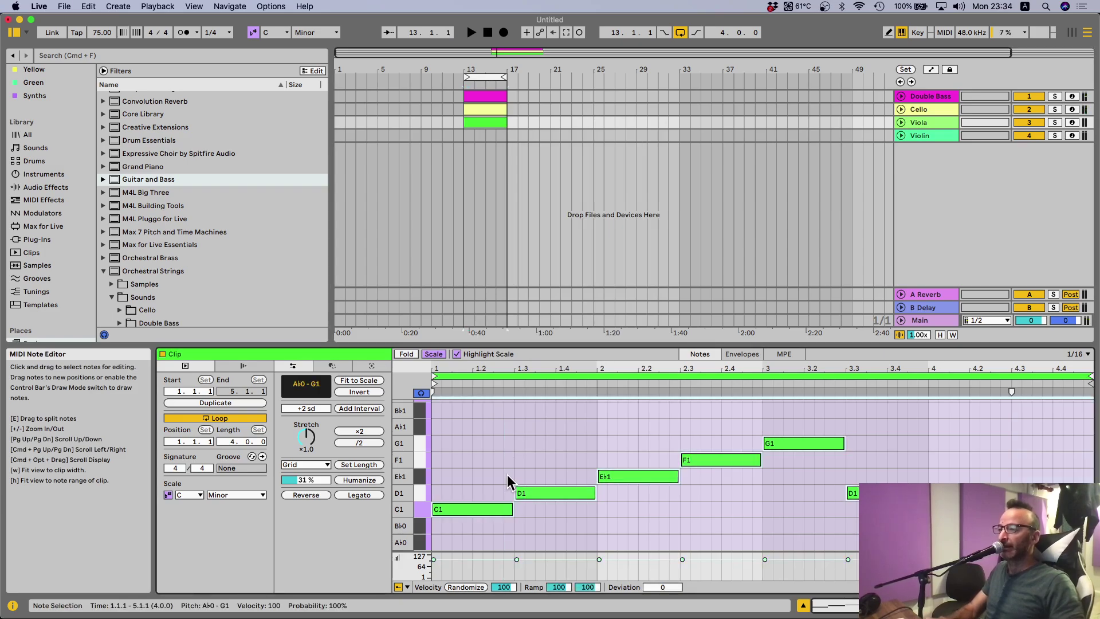
key("shift+Up")
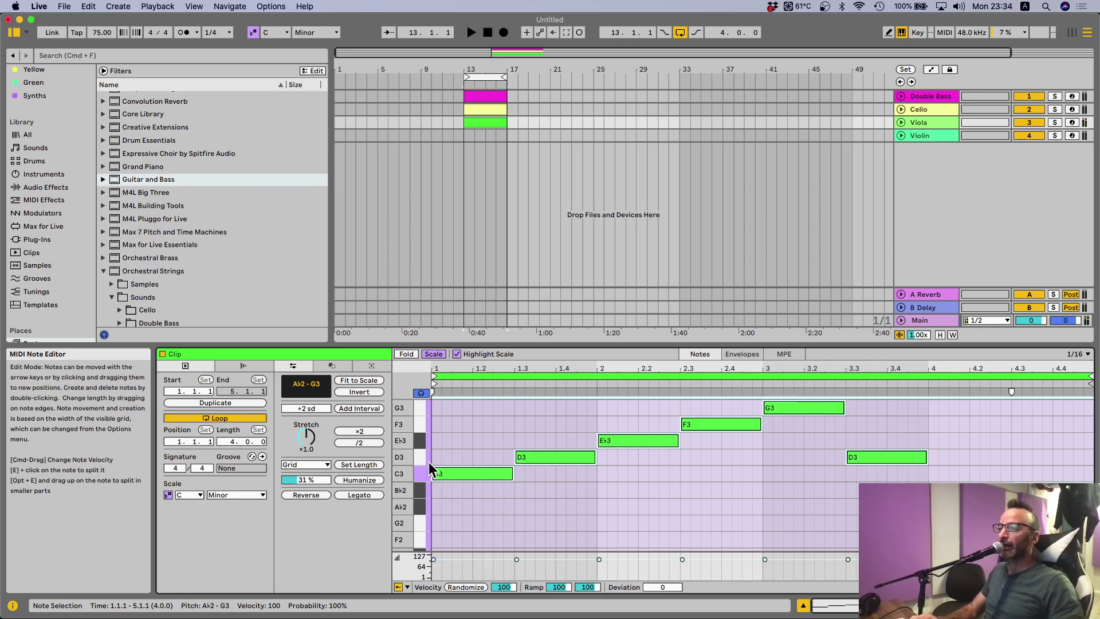
Apply the Arpeggiate transformation to the viola notes with a distance of 0 sd at the 1/16 rate
left_click(333, 366)
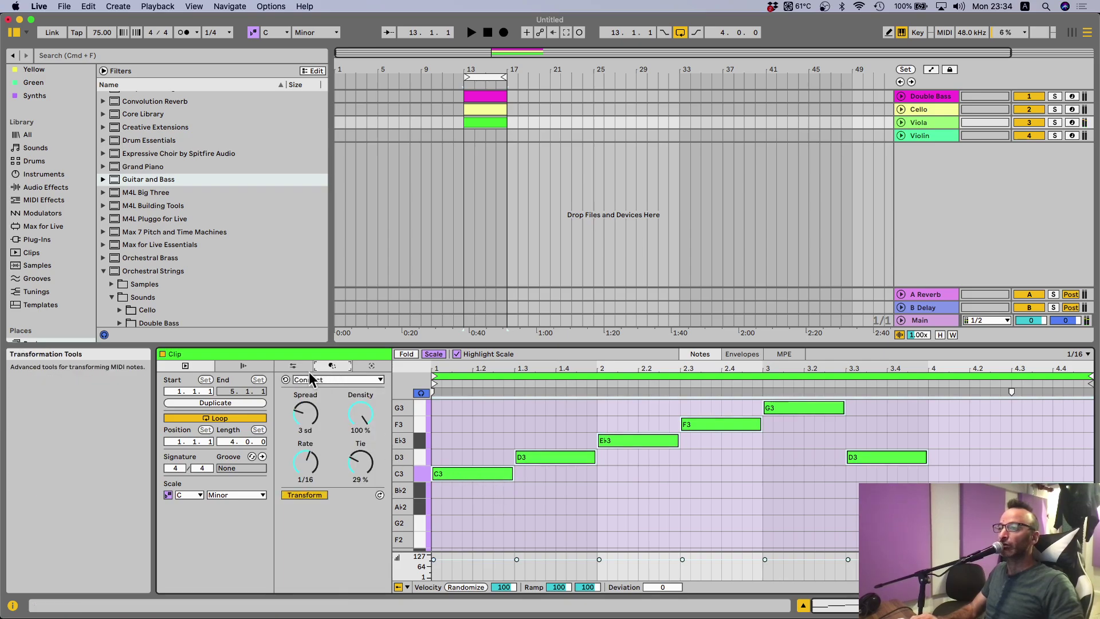
left_click(316, 380)
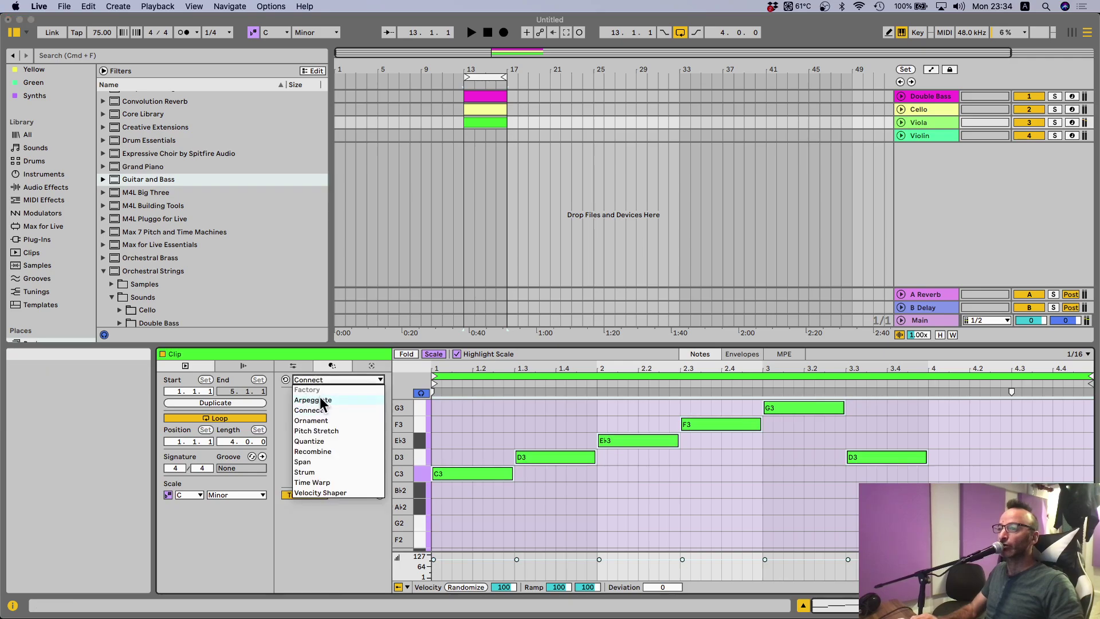
left_click(322, 400)
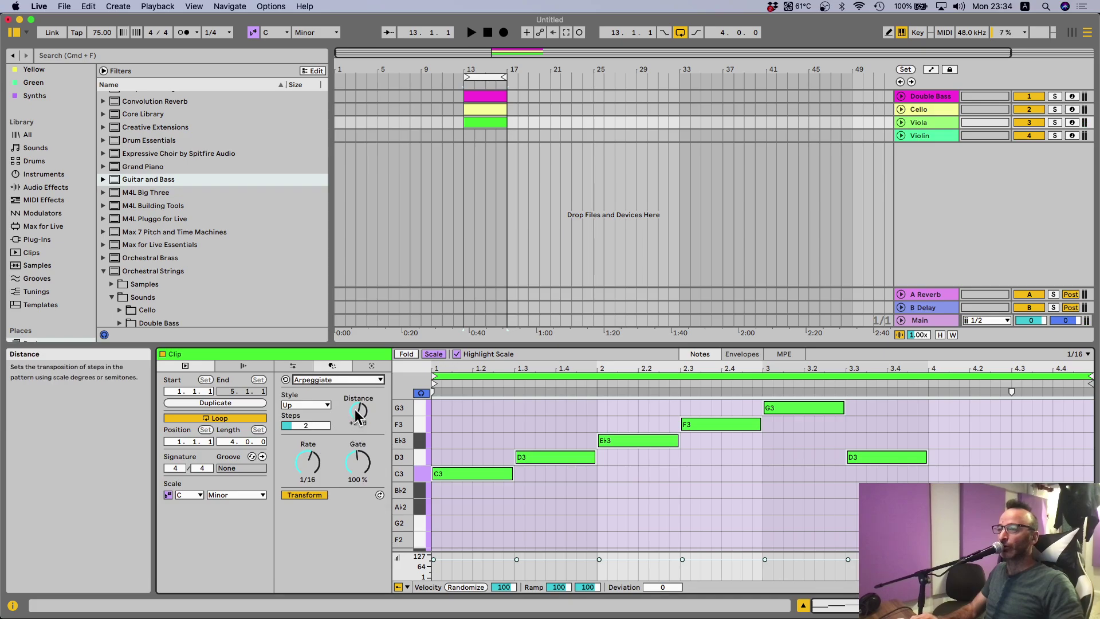
left_click_drag(359, 411, 359, 433)
key("Up")
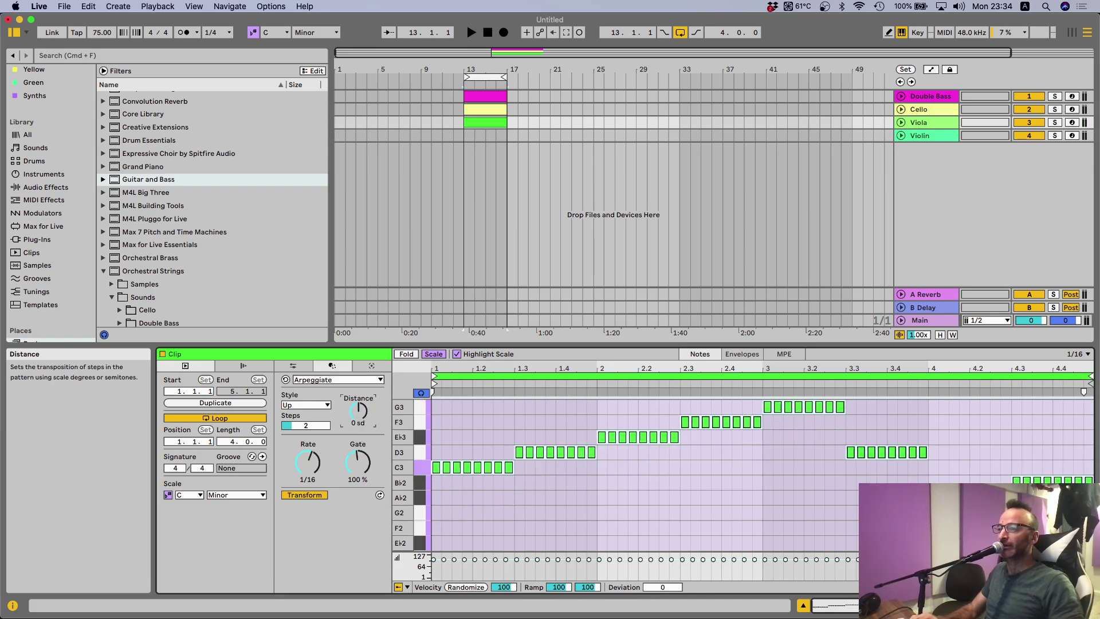
scroll(456, 459, "up", 3)
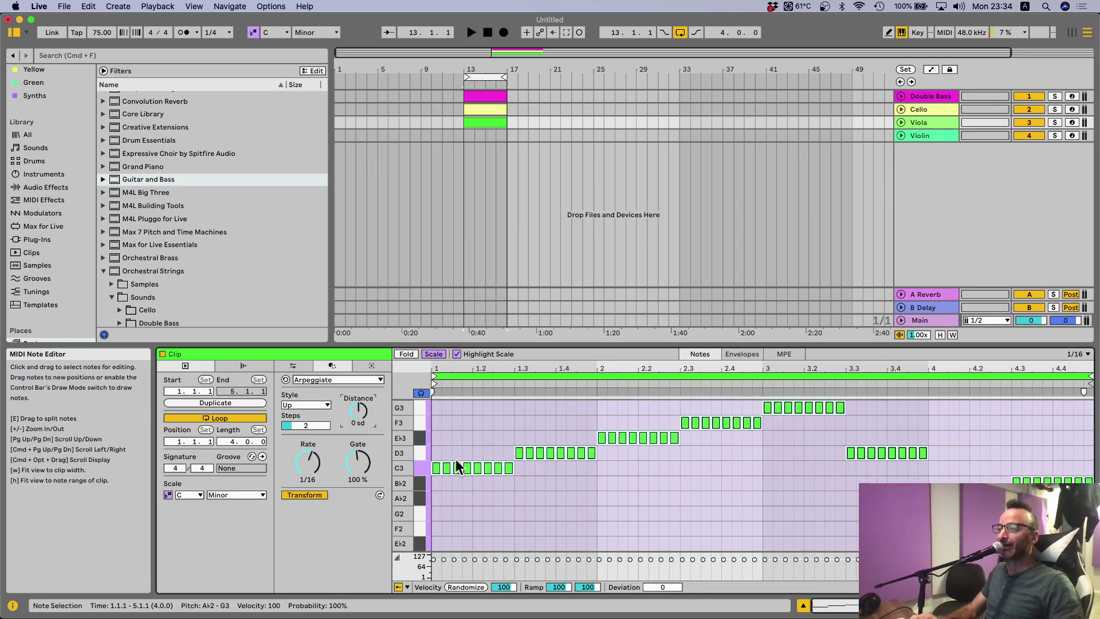
scroll(455, 459, "up", 1)
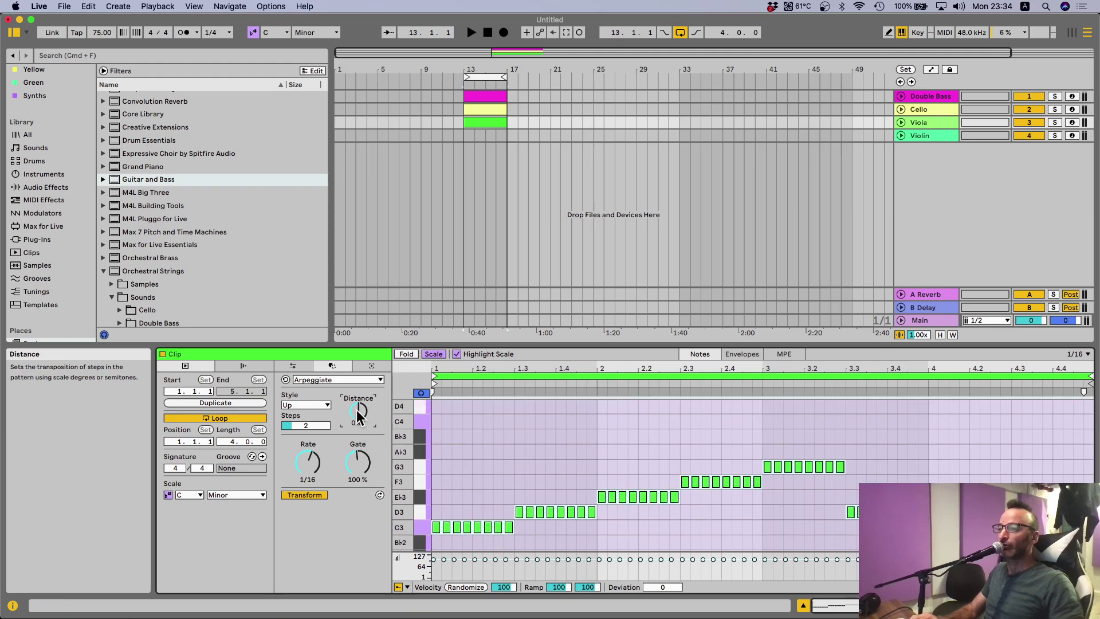
Raise the viola arpeggio's distance to +2 sd, auditioning the line at +1 sd on the way
key("Up")
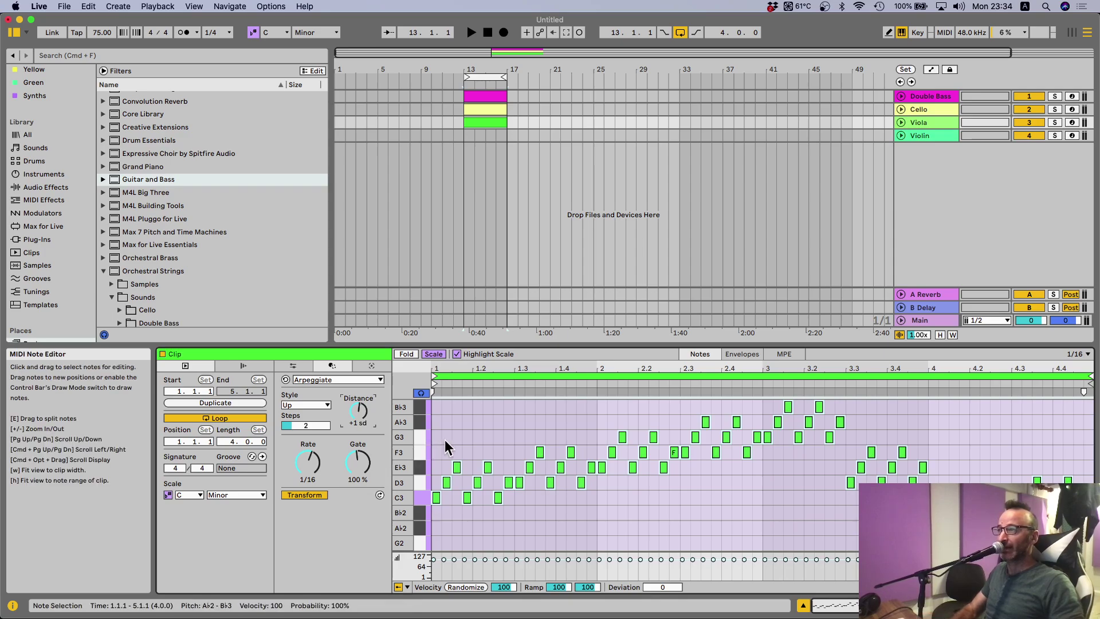
key("space")
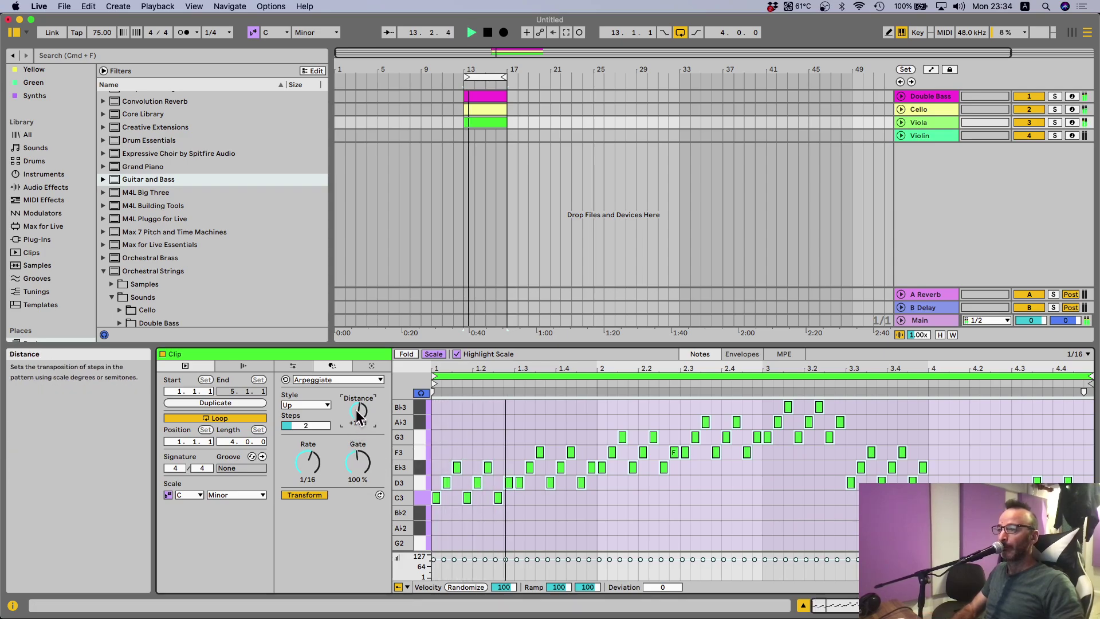
key("Up")
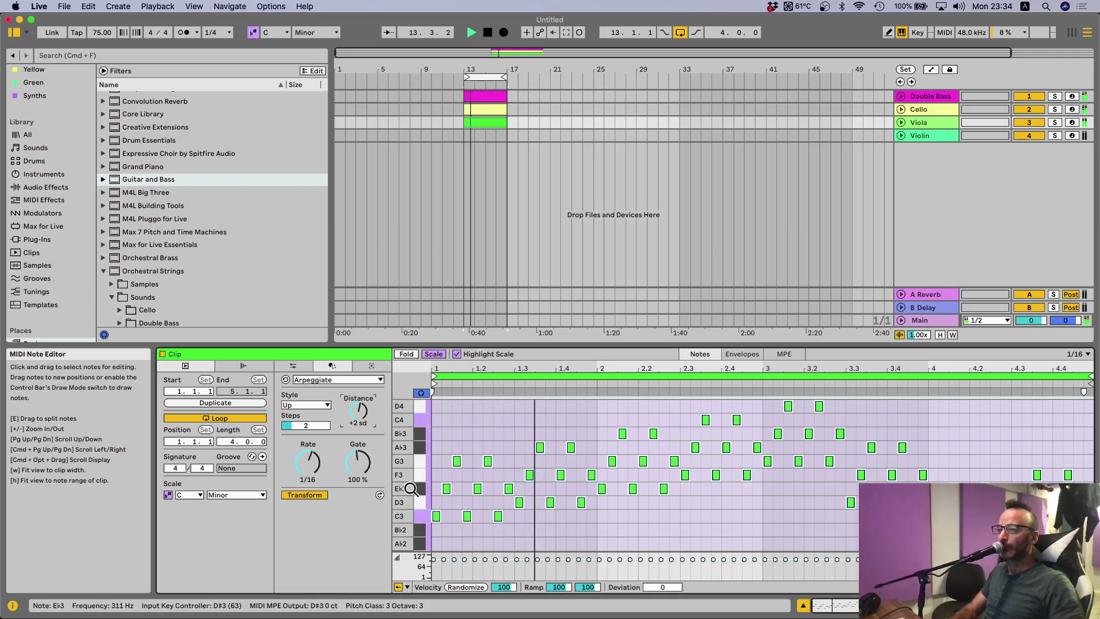
key("space")
Try the viola arpeggio with 3 and 4 steps, return it to 2 steps and play it back
left_click(294, 424)
key("Up")
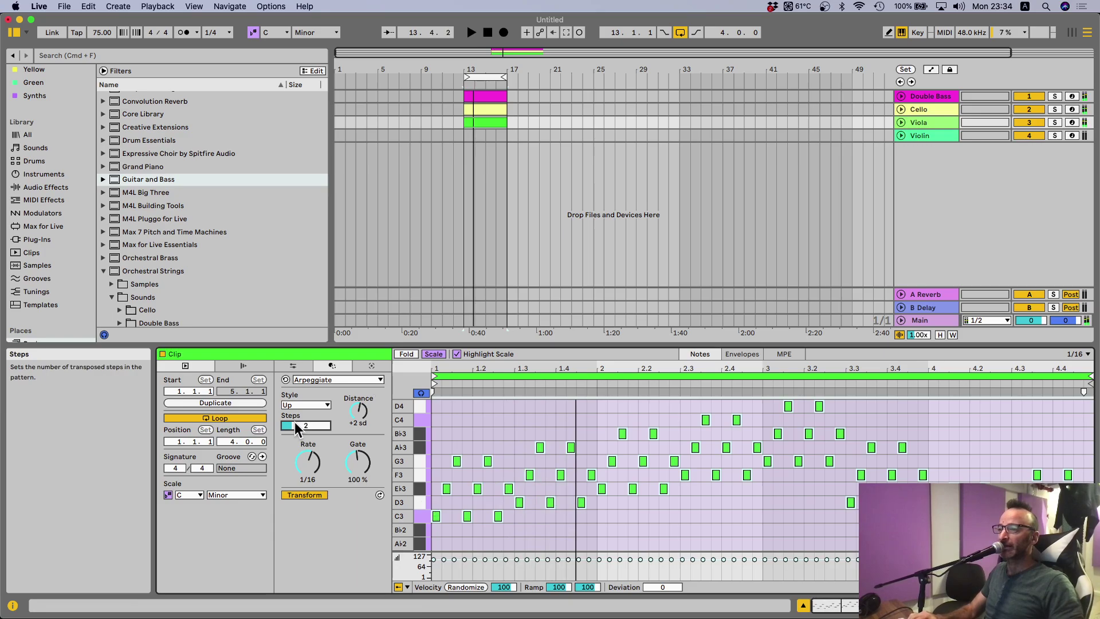
key("space")
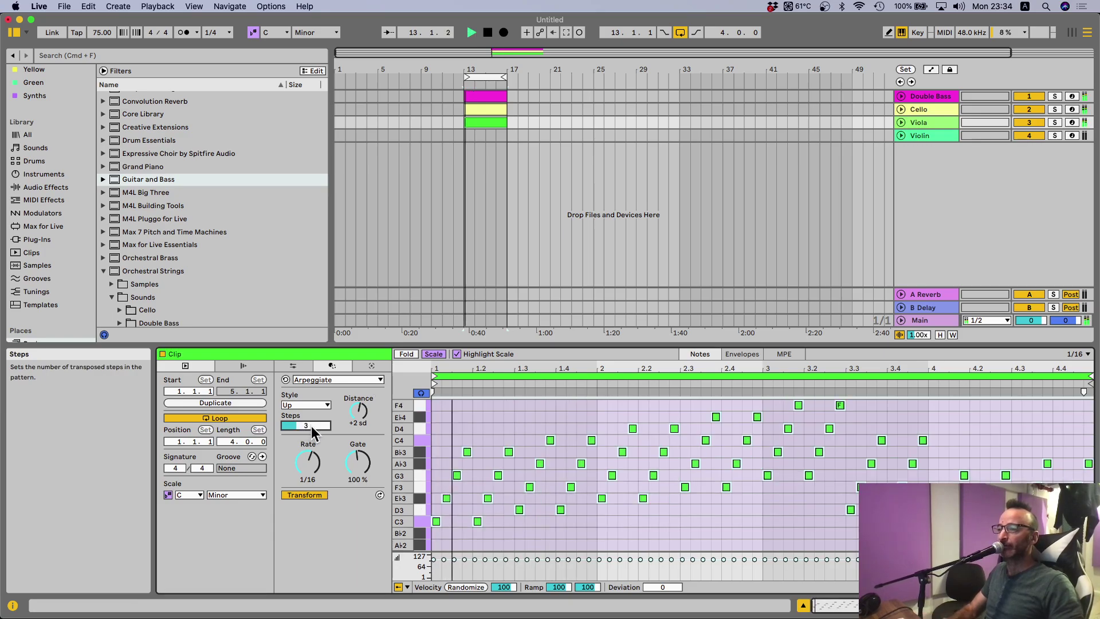
key("Up")
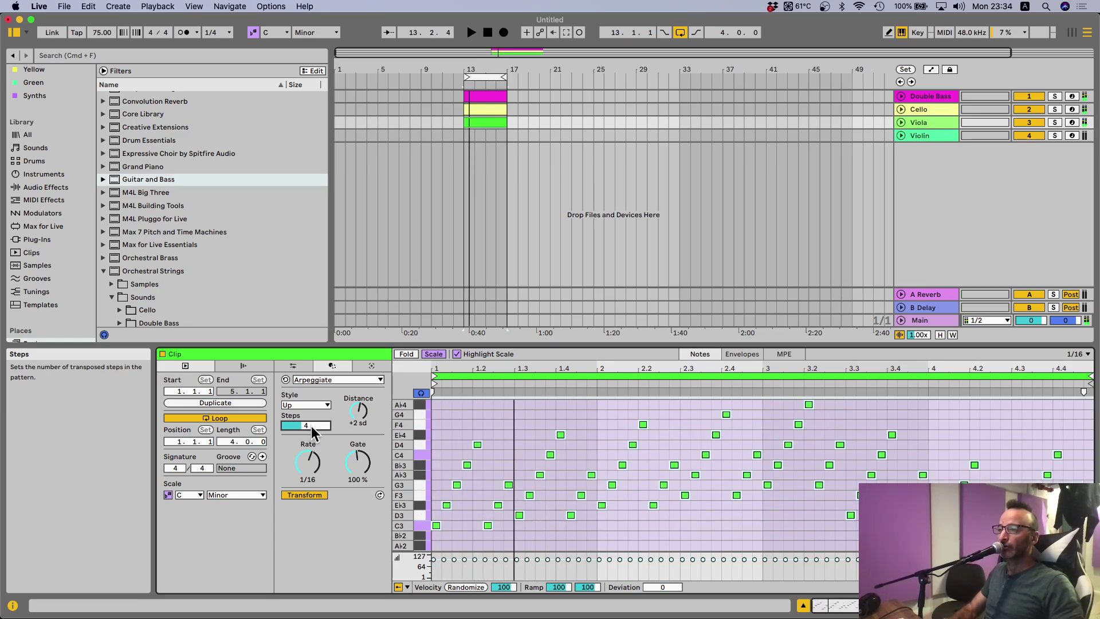
key("space")
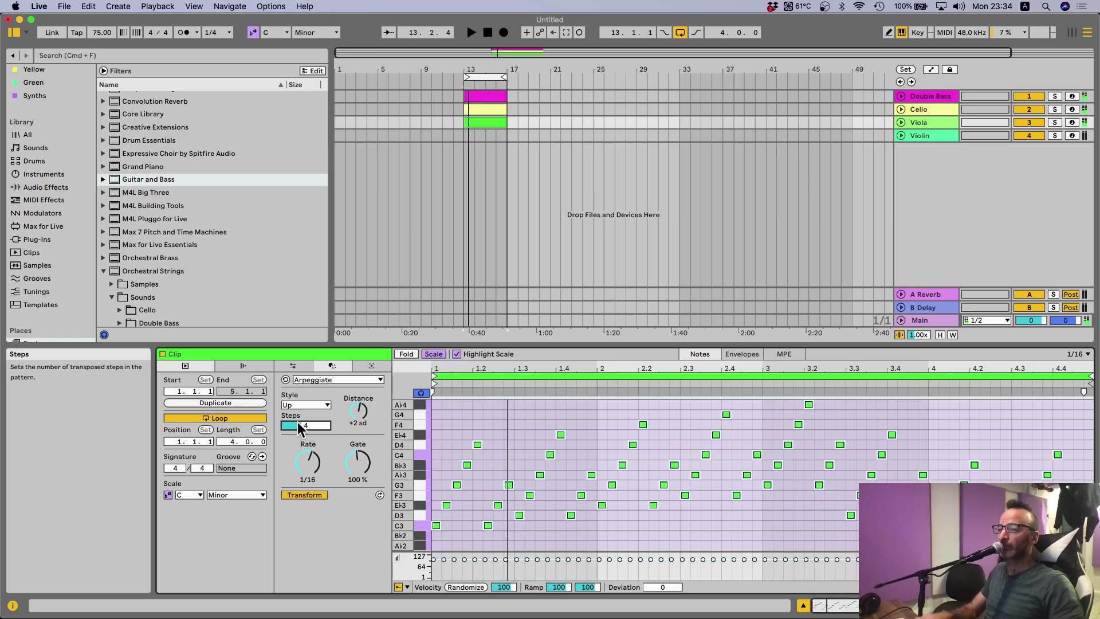
key("Down")
key("Down")
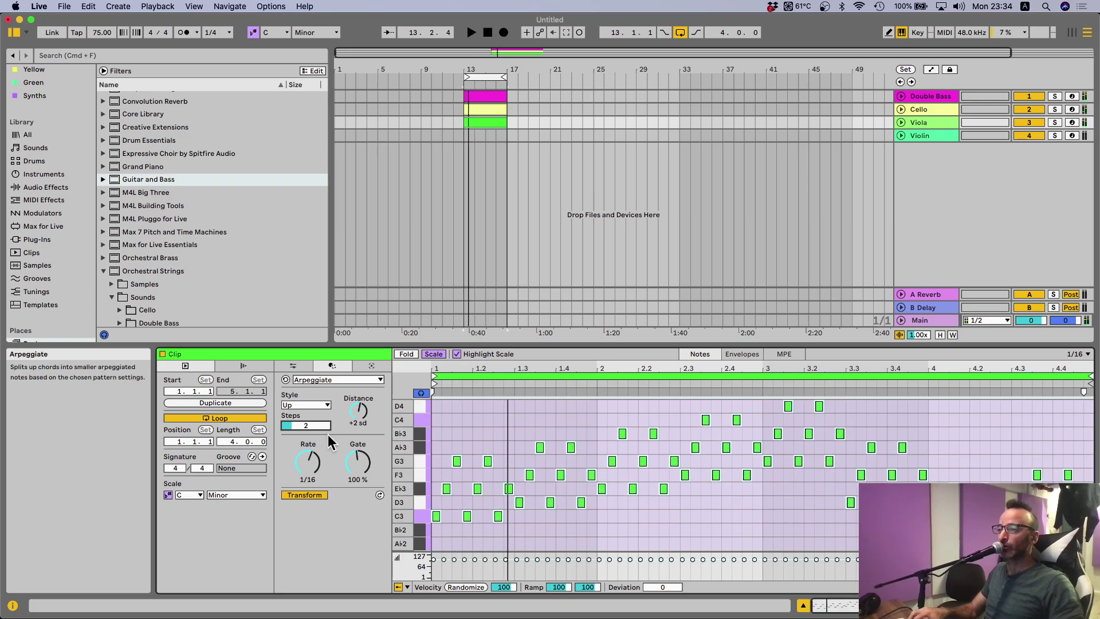
key("space")
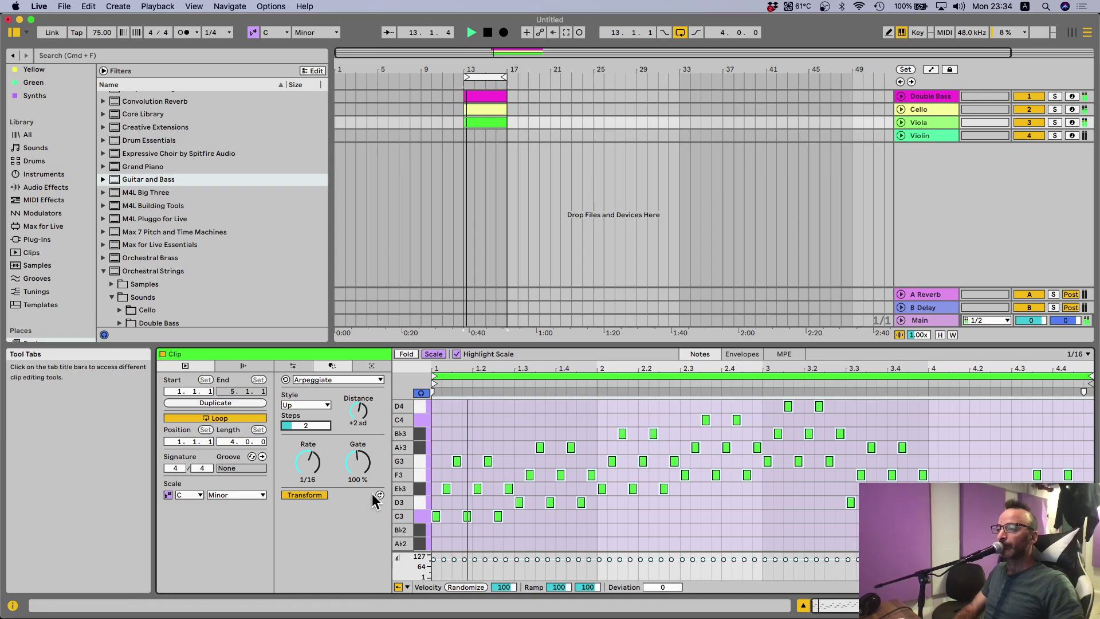
key("space")
Try the viola arpeggio at a 1/48 rate, restore 1/16, view the available styles and audition the line
left_click_drag(358, 461, 307, 450)
key("Delete")
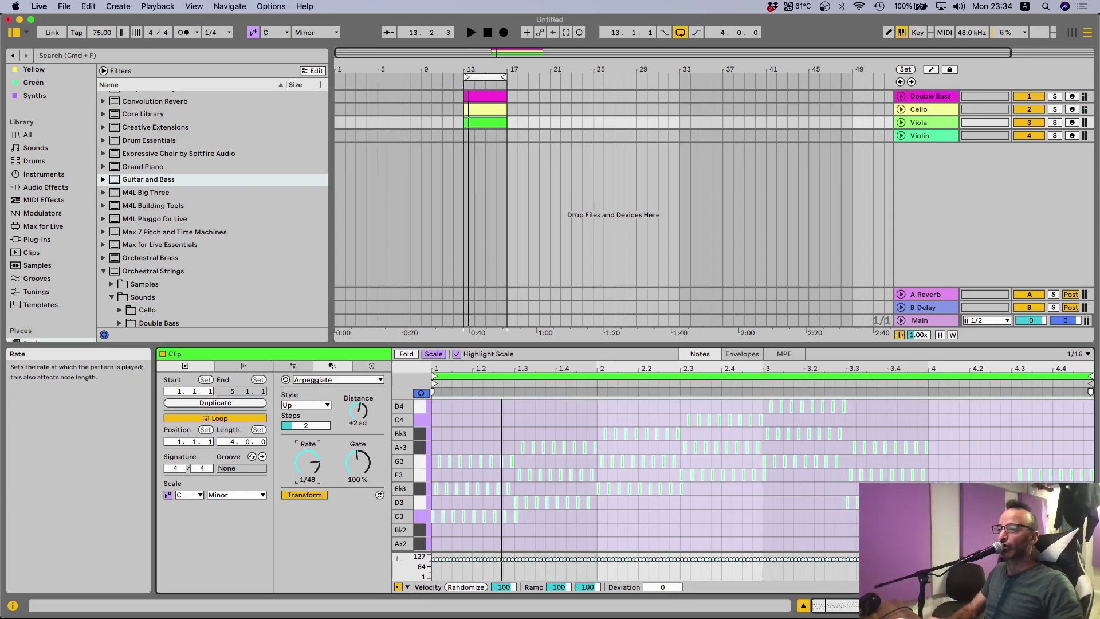
key("Delete")
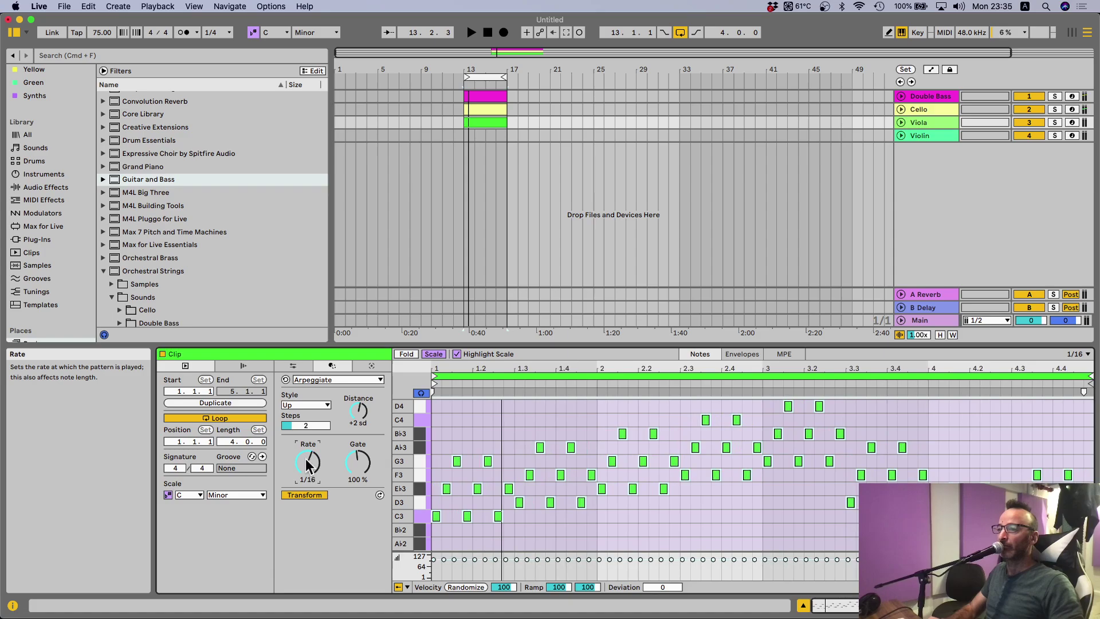
left_click(313, 407)
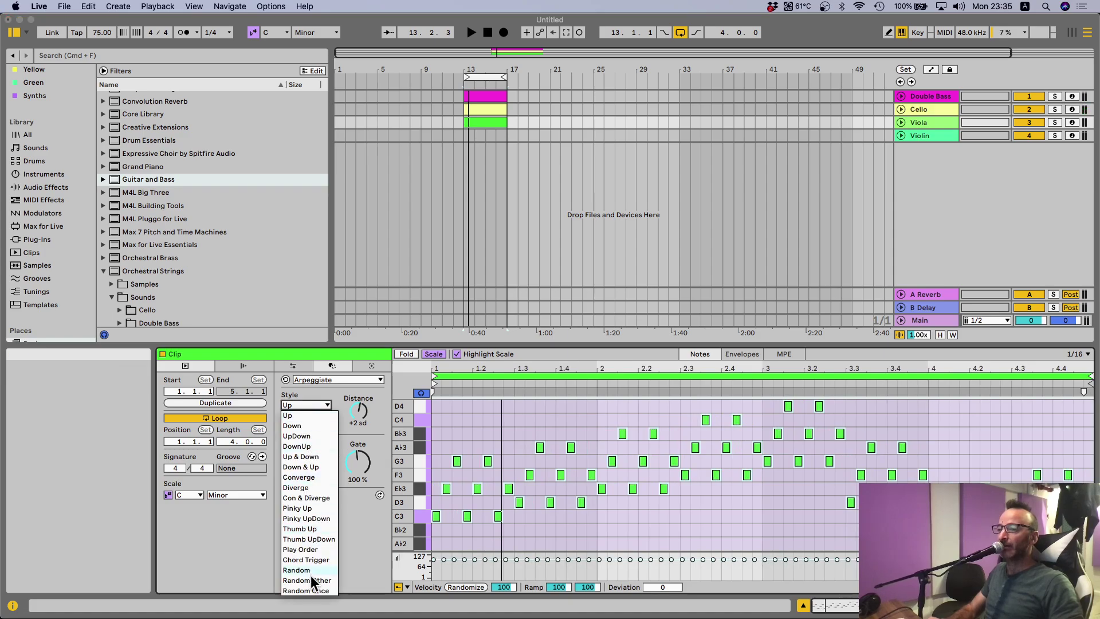
left_click(309, 405)
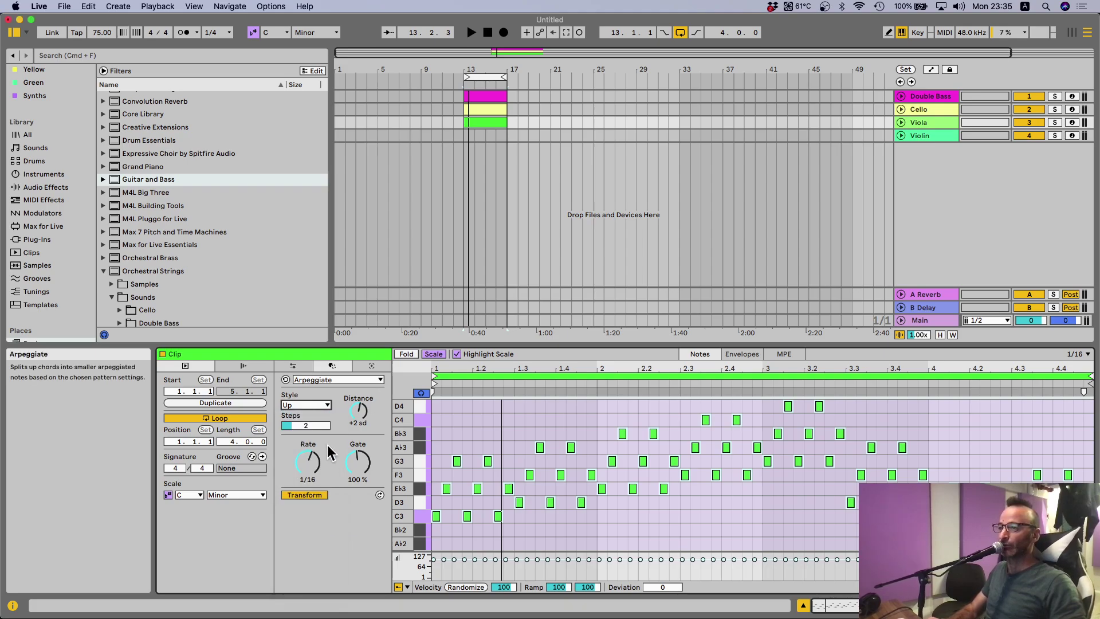
key("space")
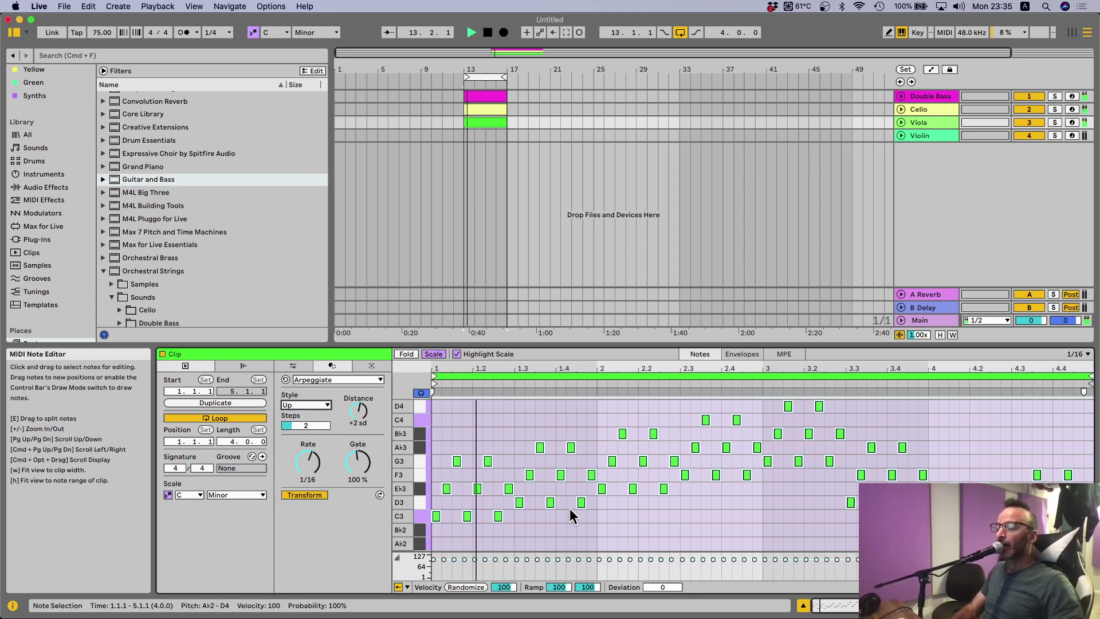
key("space")
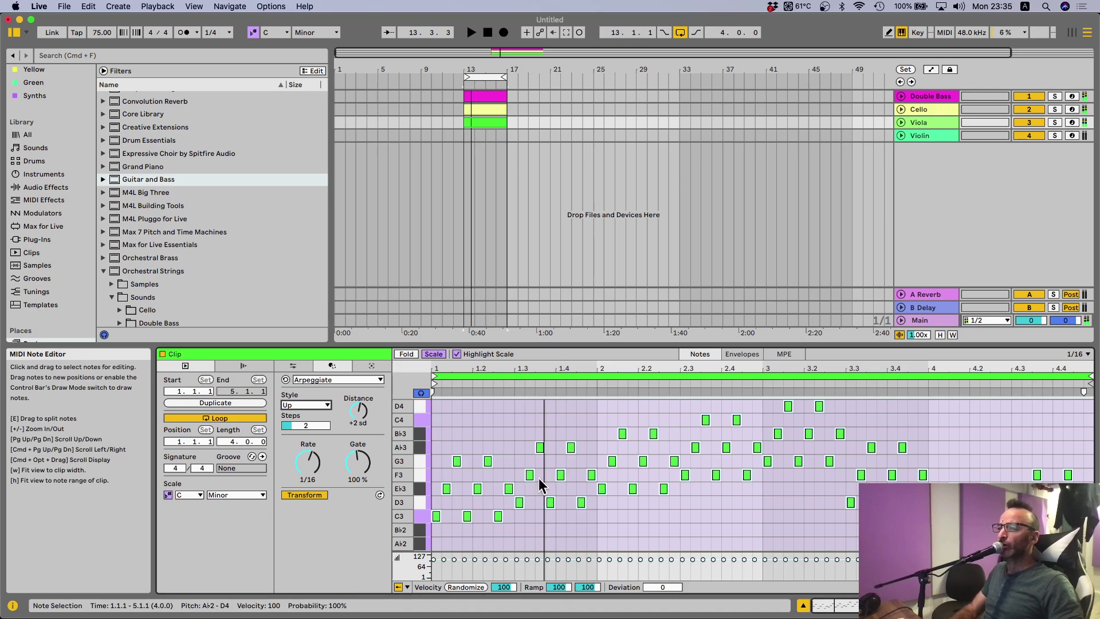
Lower the viola notes from B♭3 to D4 by one octave, audition them and lower the A♭3 notes an octave too
left_click(486, 451)
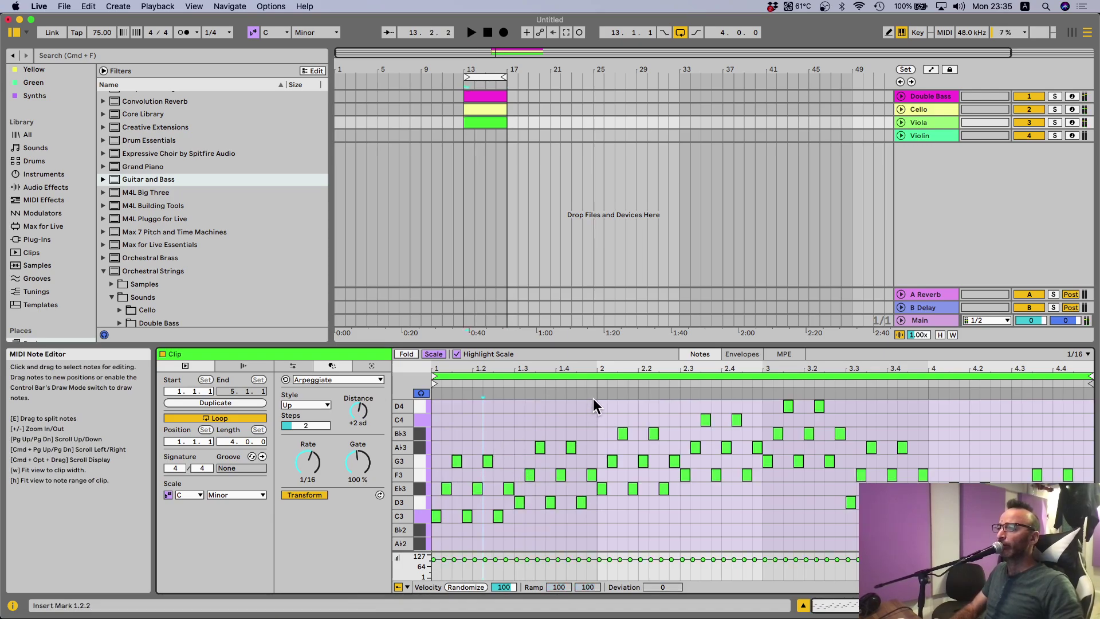
left_click_drag(597, 403, 865, 431)
key("shift+Down")
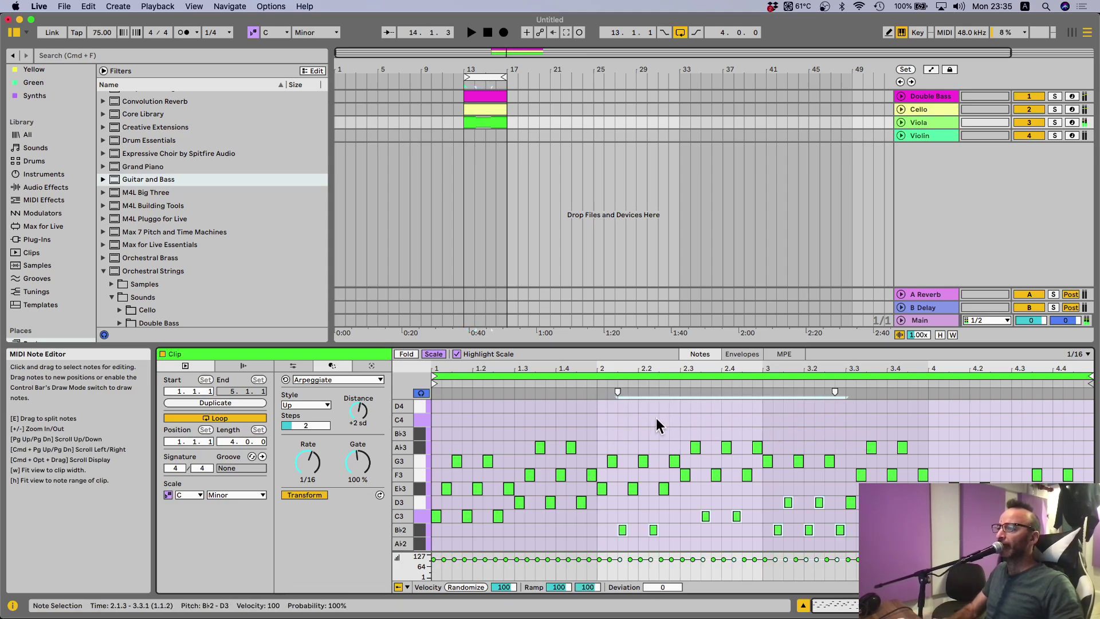
key("space")
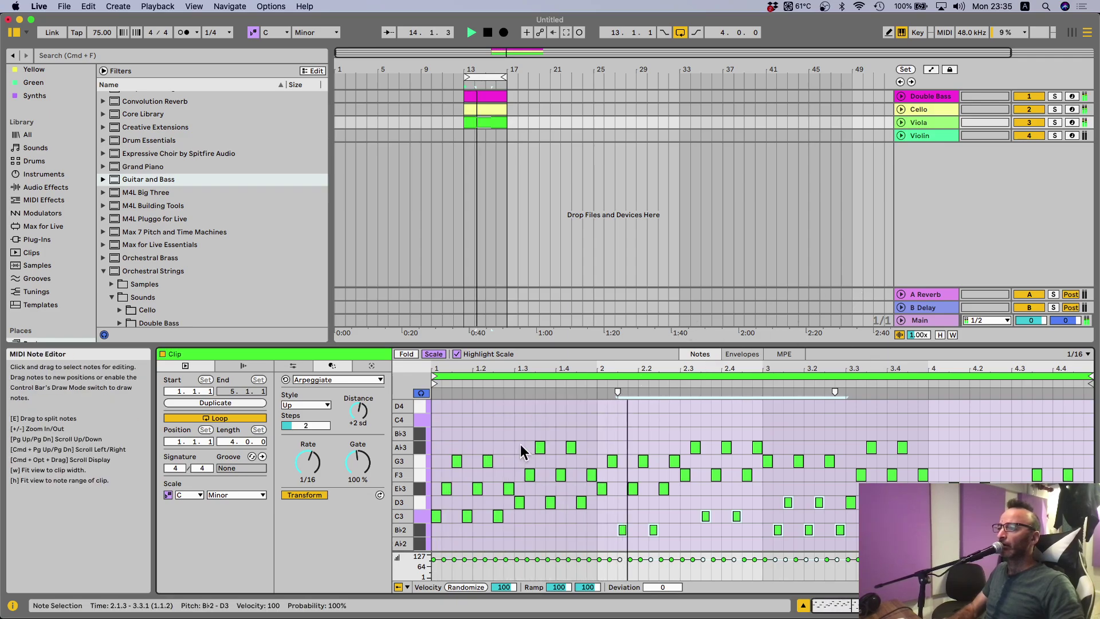
key("space")
left_click_drag(521, 436, 941, 450)
key("shift+Down")
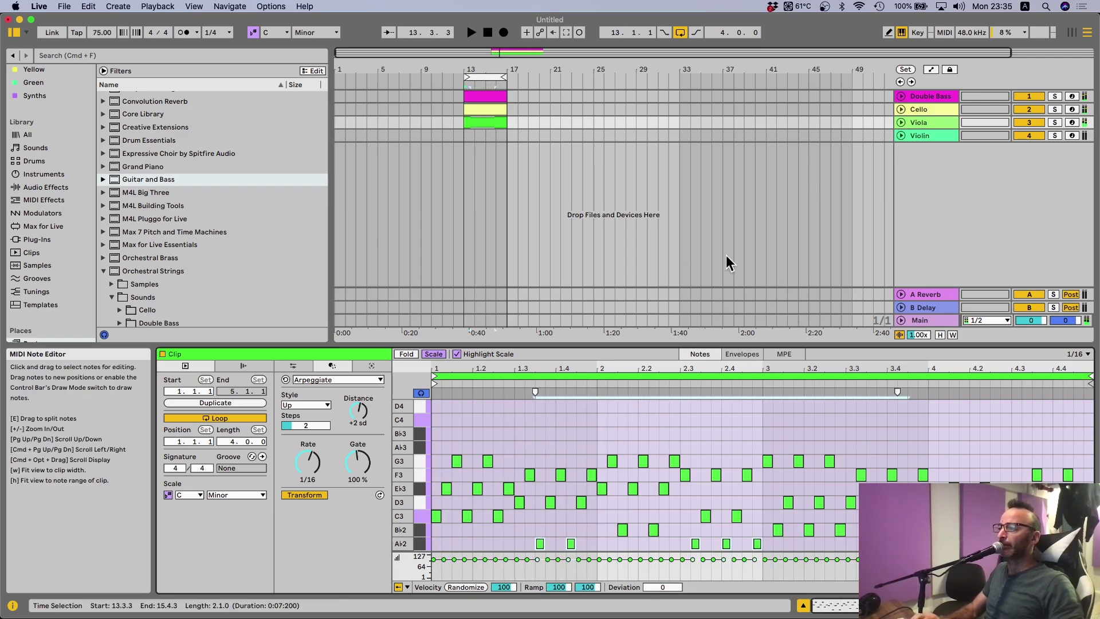
Copy the Double Bass clip to the same bars on the Violin track and recolour the copy blue
left_click(487, 96)
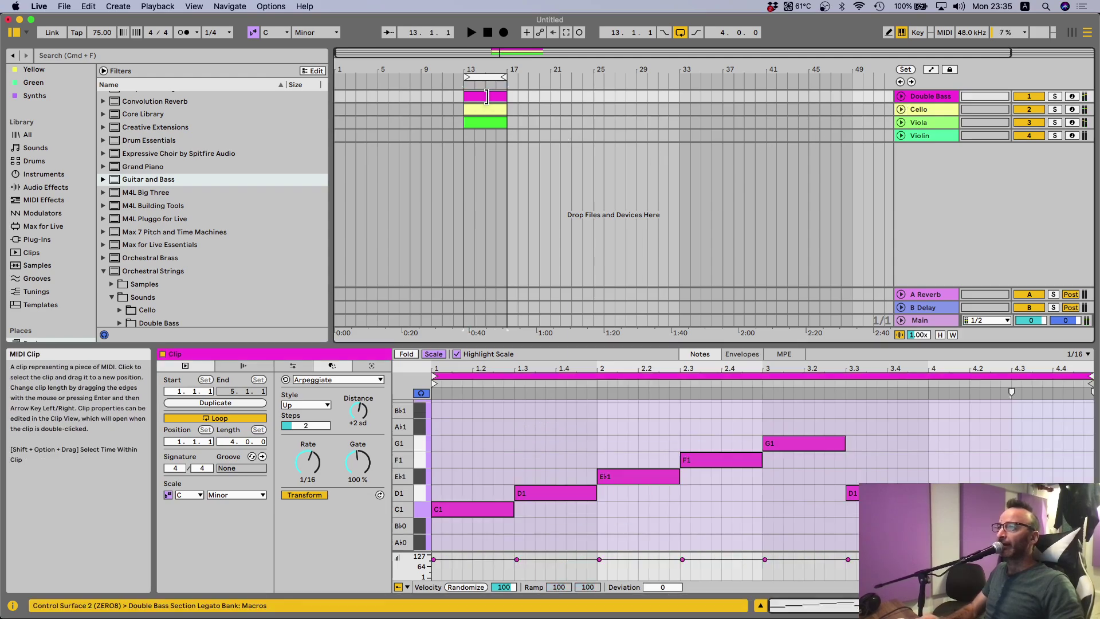
left_click_drag(483, 122, 484, 133)
right_click(485, 133)
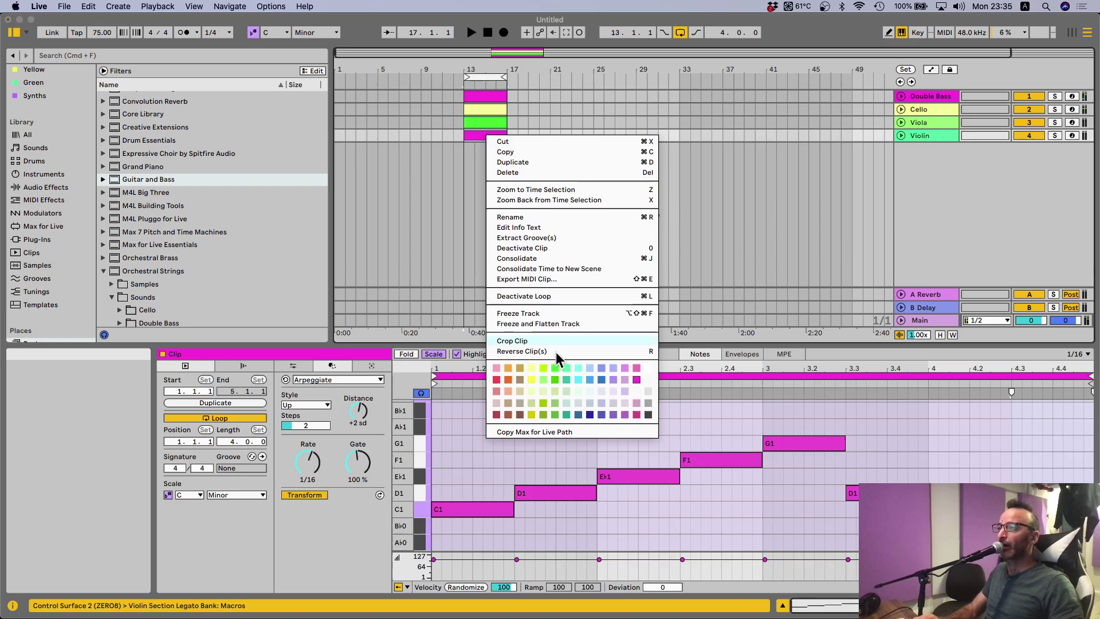
left_click(600, 379)
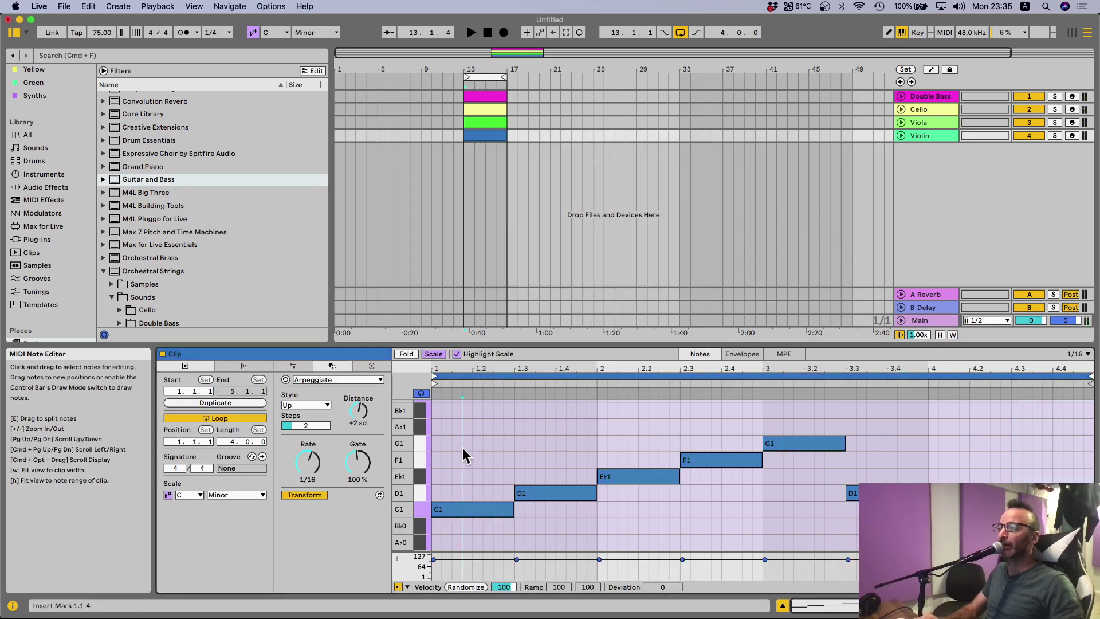
Transpose all the violin notes up three octaves plus two scale degrees so the line starts on E♭4
key("super+a")
key("shift+Up")
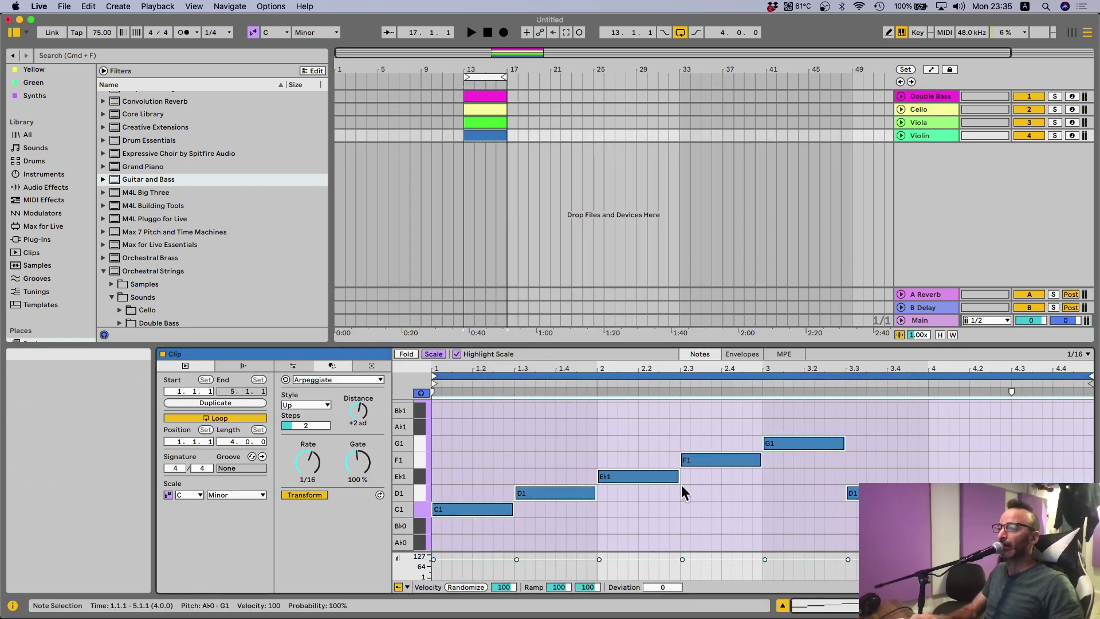
key("shift+Up")
key("shift+Up")
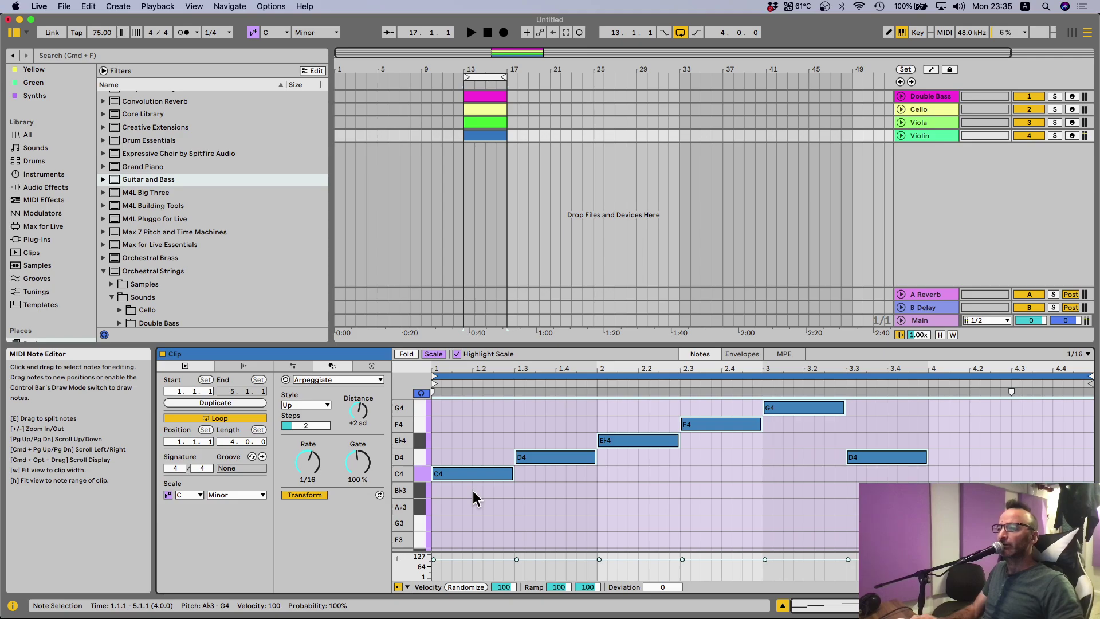
key("Up")
key("Up")
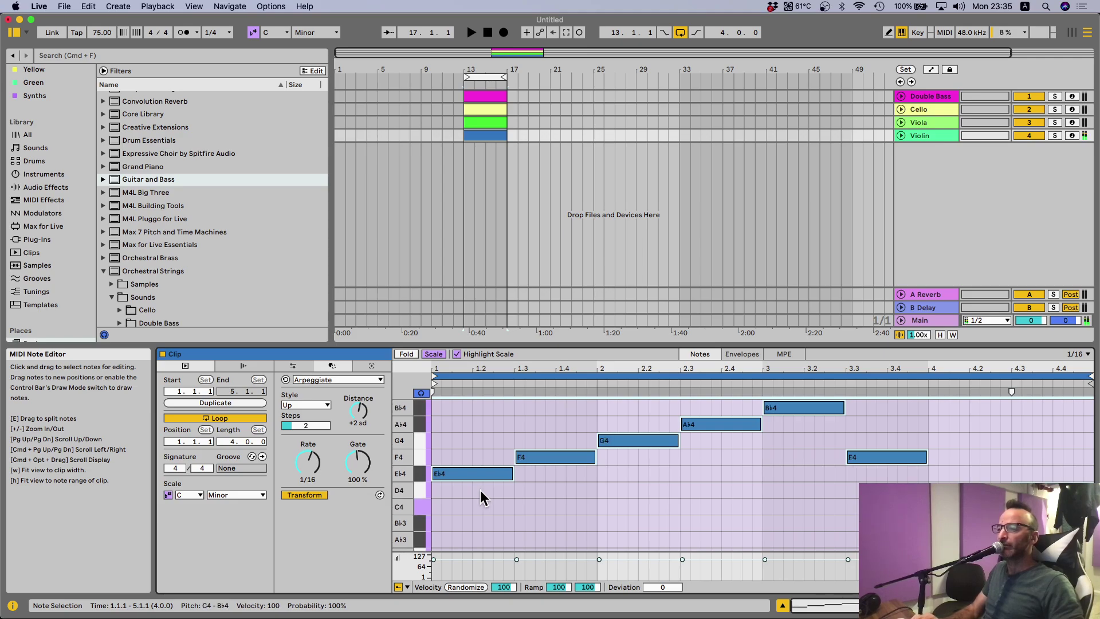
Shorten all the violin notes to sixteenth notes, leaving gaps between them
key("shift+Left")
key("shift+Left")
key("shift+Left")
key("shift+Left")
key("shift+Left")
key("shift+Left")
key("shift+Left")
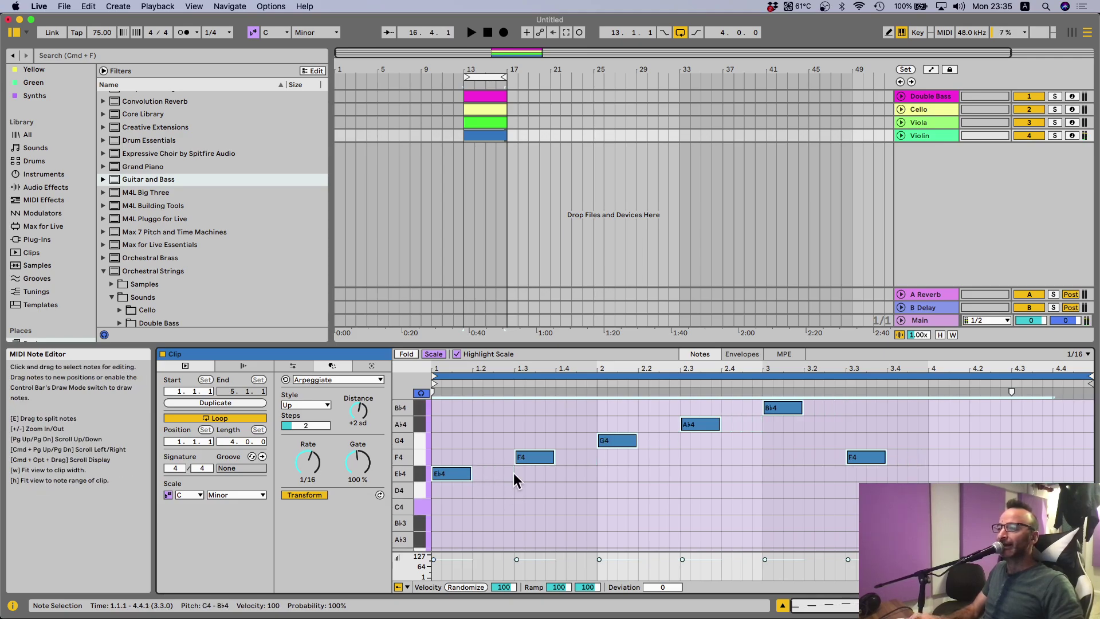
Apply the Connect transformation to the violin notes with spread 0 sd, density 100 %, rate 1/16 and tie 0.0 %
left_click(324, 380)
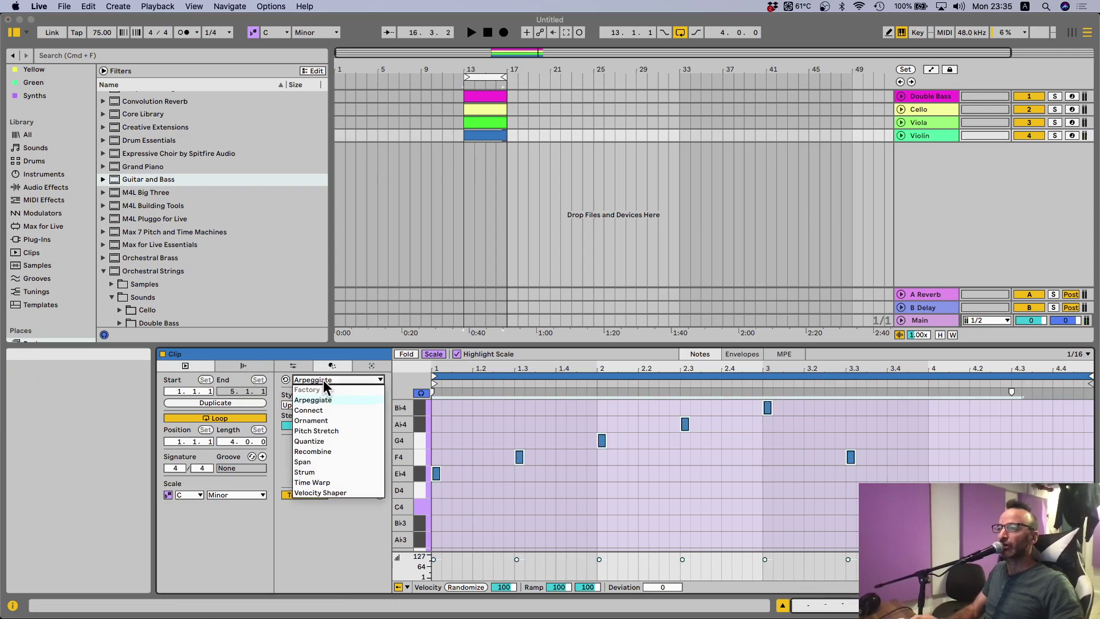
left_click(309, 410)
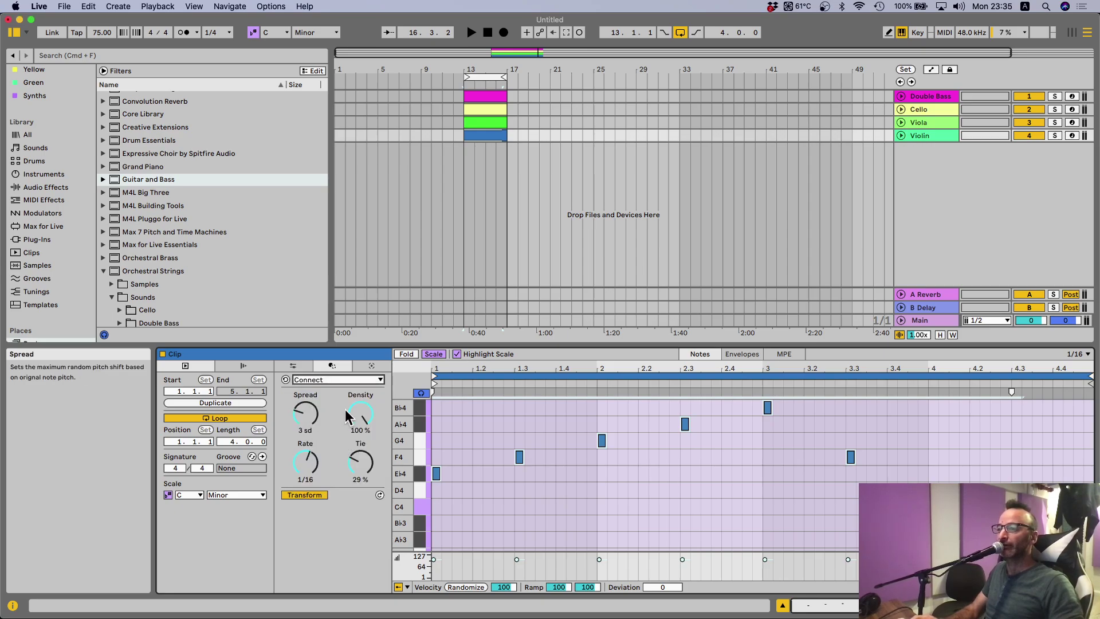
left_click_drag(360, 413, 361, 404)
left_click_drag(360, 449, 359, 470)
left_click_drag(357, 412, 358, 414)
left_click_drag(306, 421, 307, 447)
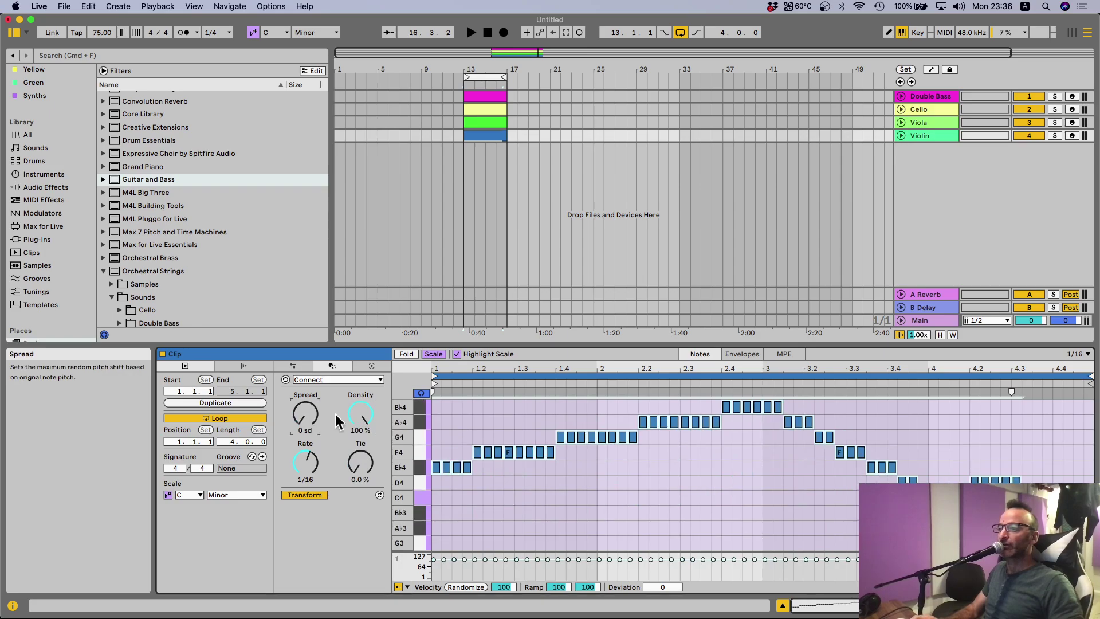
Set the violin's Connect spread to 3 sd and tie to 29 %, keeping density at 100 % and rate at 1/16
mouse_move(360, 414)
left_mouse_down()
mouse_move(360, 458)
mouse_move(361, 413)
left_mouse_up()
left_click_drag(305, 413, 306, 406)
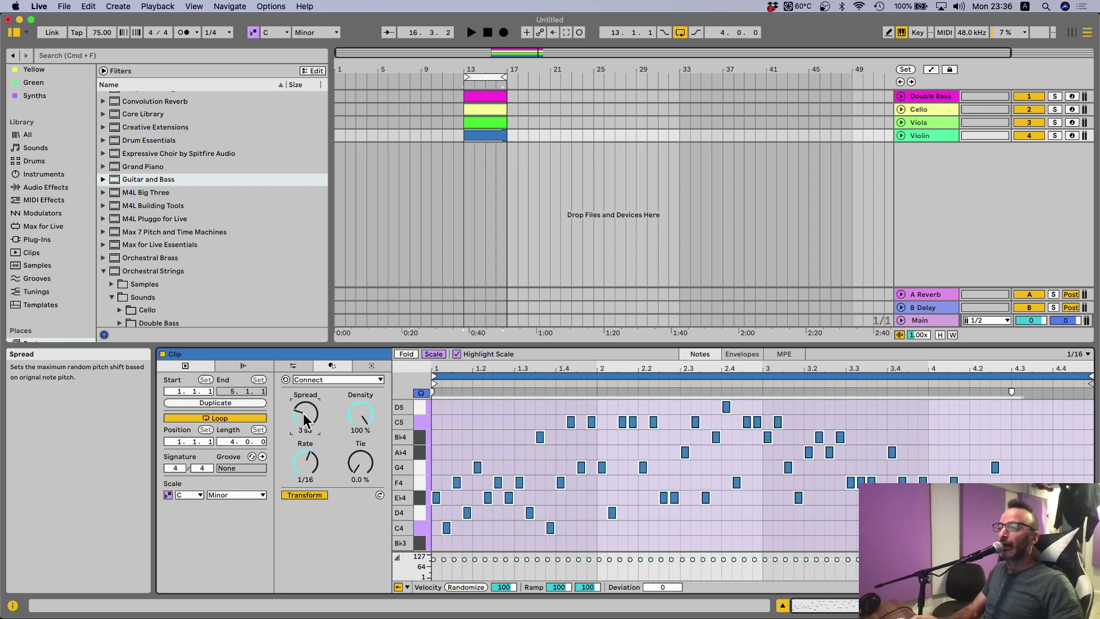
left_click_drag(305, 462, 305, 445)
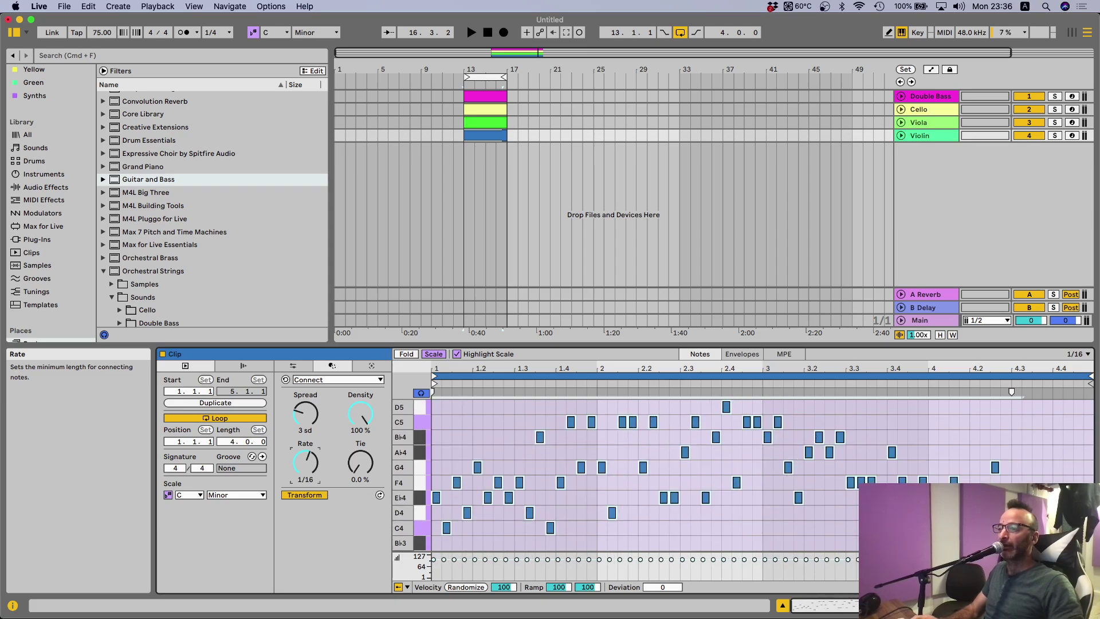
left_click(363, 469)
left_click_drag(363, 469, 363, 458)
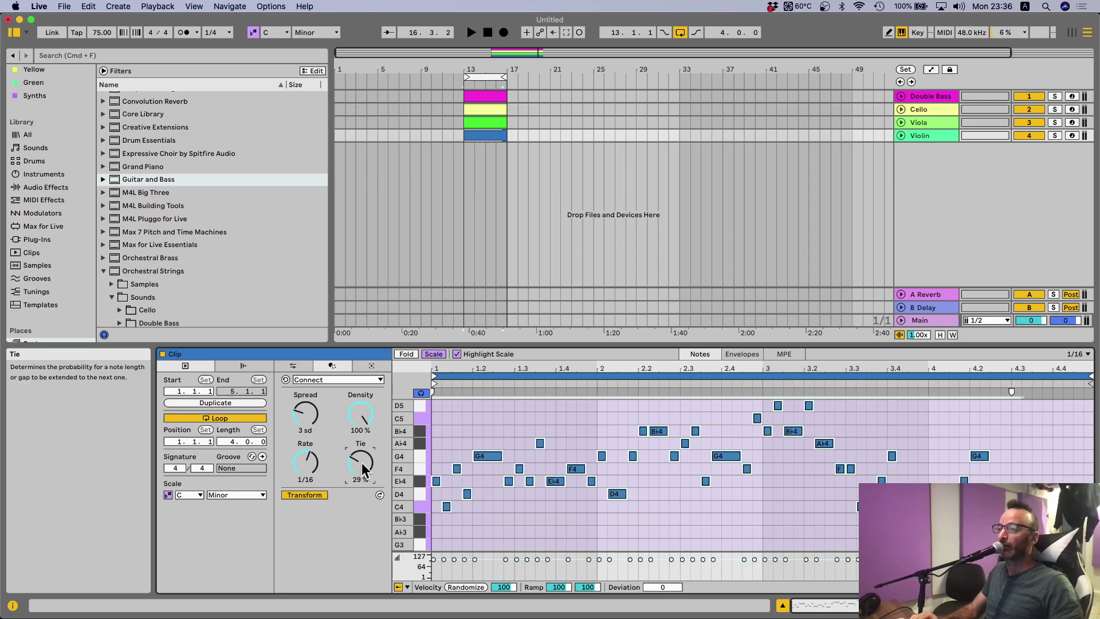
Play back the looped arrangement to check how the connected violin line sounds with the other parts
key("space")
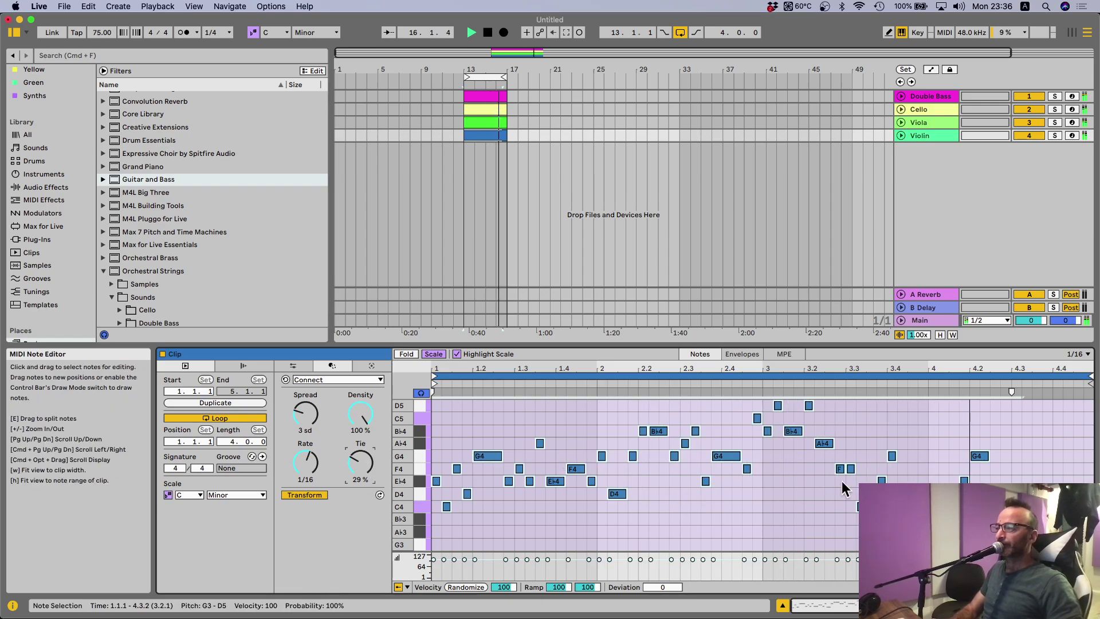
left_click(990, 413)
key("space")
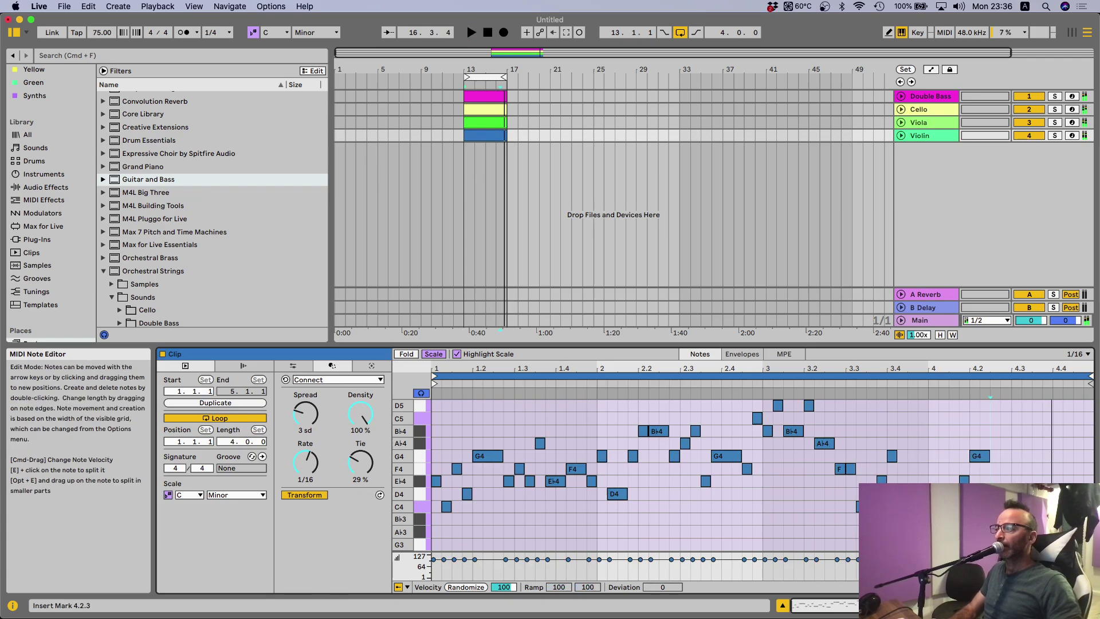
left_click(1043, 494)
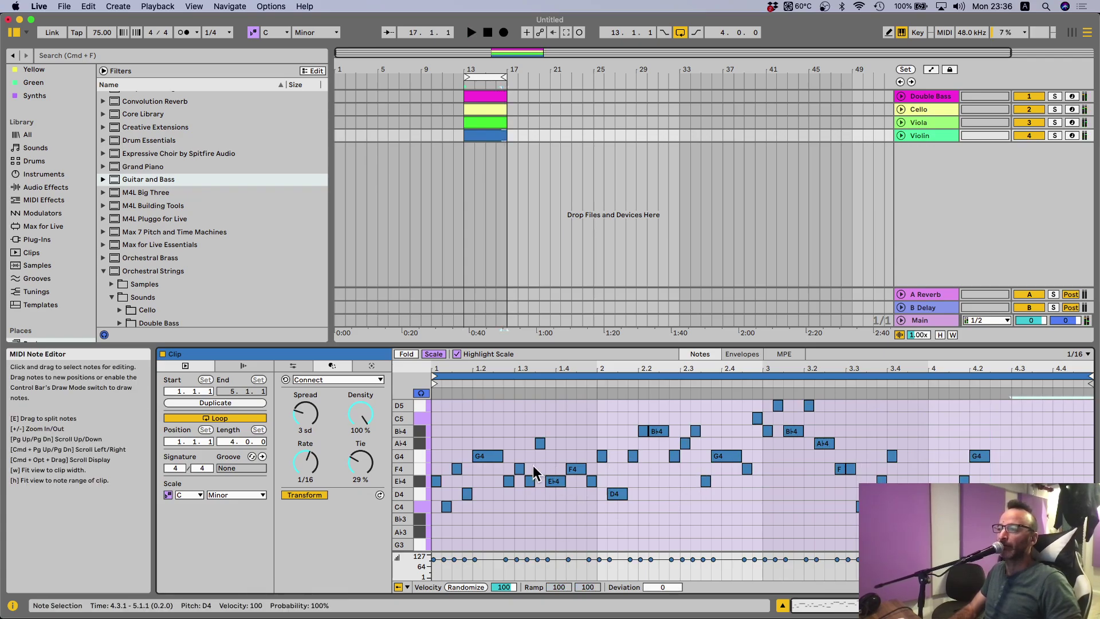
key("space")
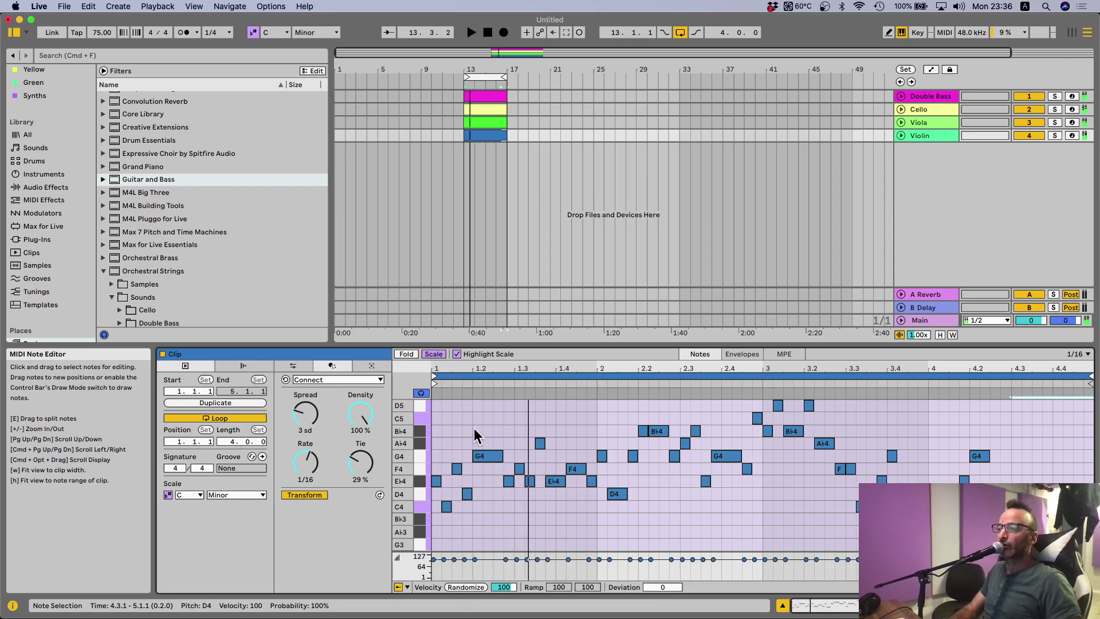
key("space")
Lower the long violin note at beat 1.2 to E♭4 and raise the E♭4 just before beat 1.4 to G4
left_click_drag(479, 457, 479, 467)
key("space")
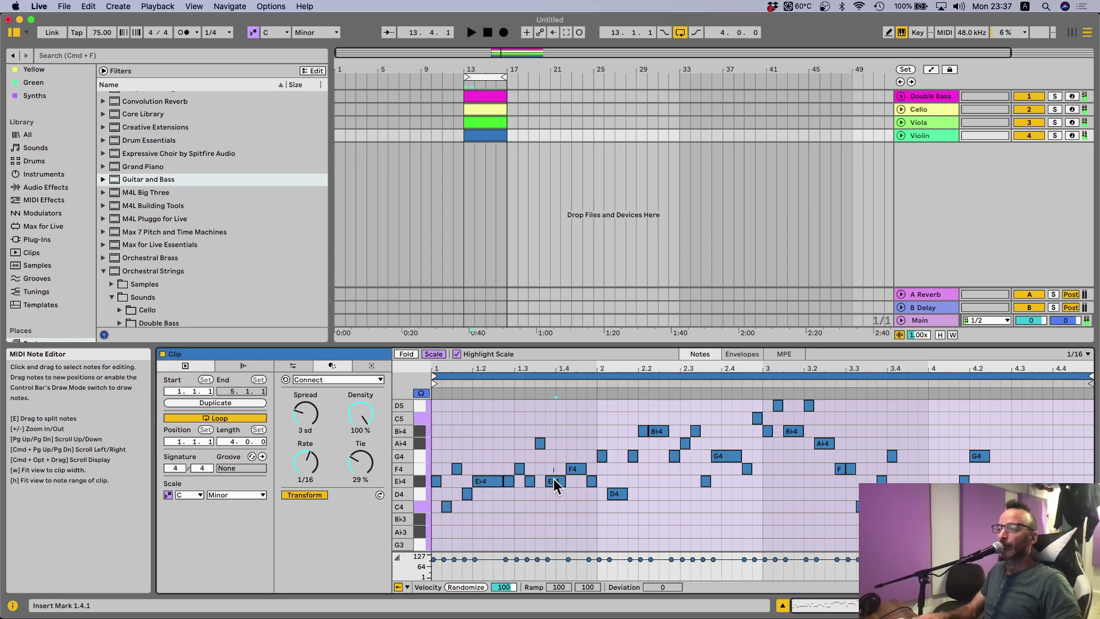
left_click_drag(553, 482, 555, 457)
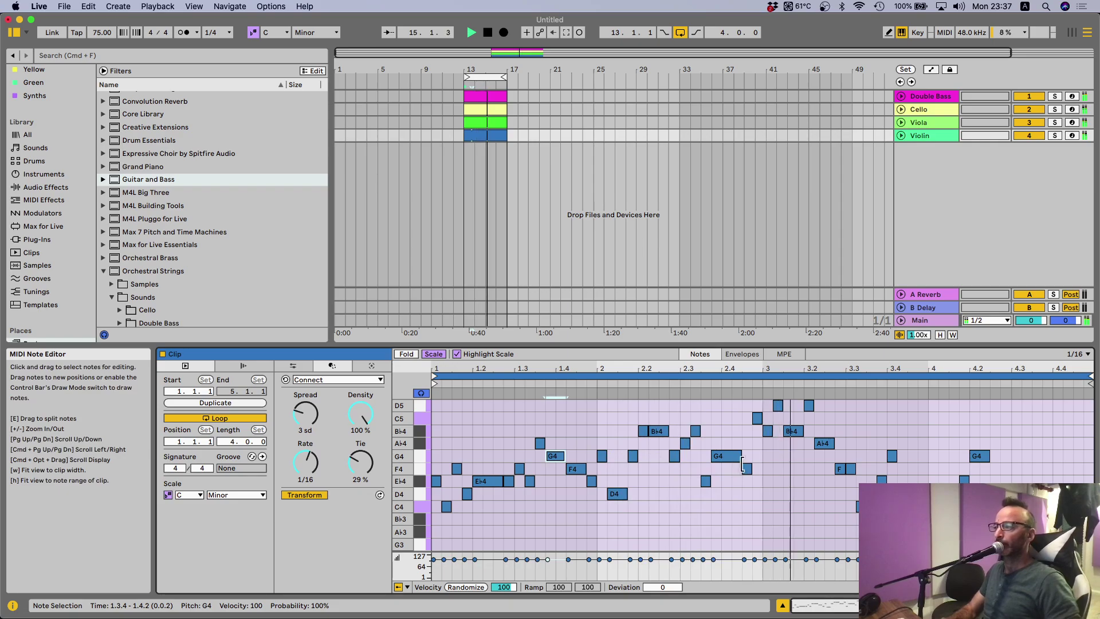
Delete the violin's high A♭4–D5 run from 2.4.4 to 3.2.4
key("space")
left_click_drag(759, 449, 808, 404)
key("Delete")
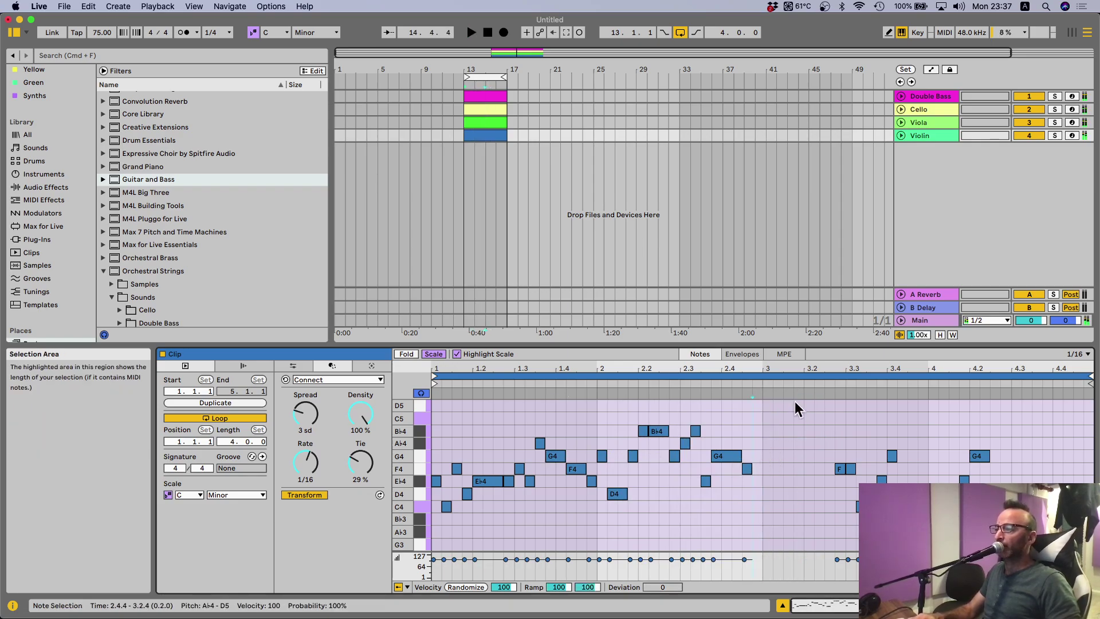
Copy the opening violin notes of bar 1 to the start of bar 3 and remove the copy's final short E♭4
left_click_drag(501, 469, 363, 589)
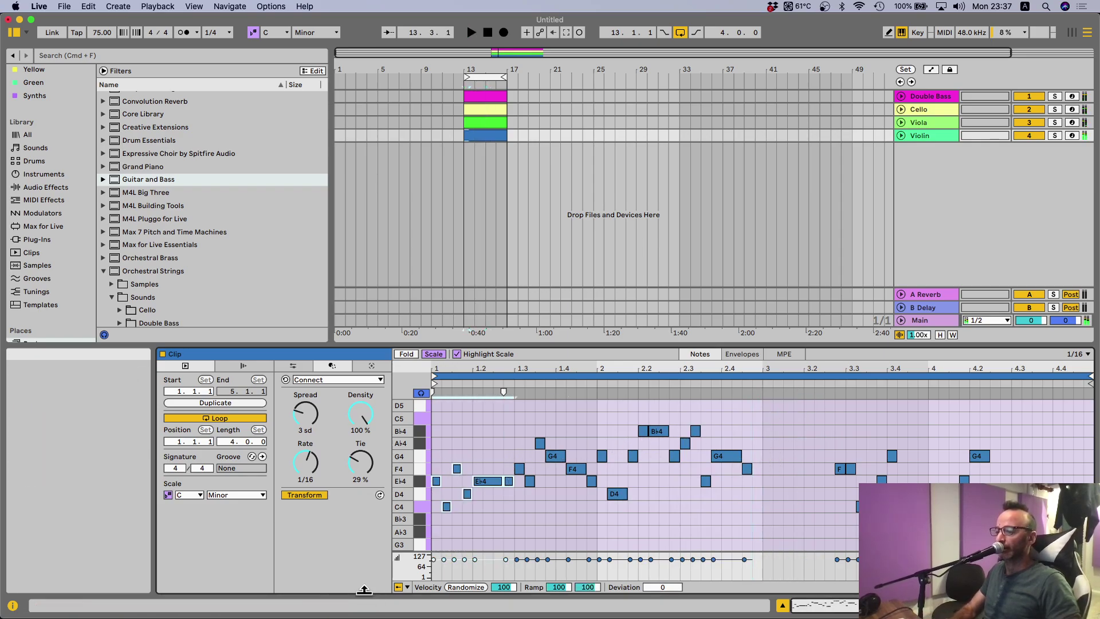
key("super+c")
left_click(760, 490)
key("super+v")
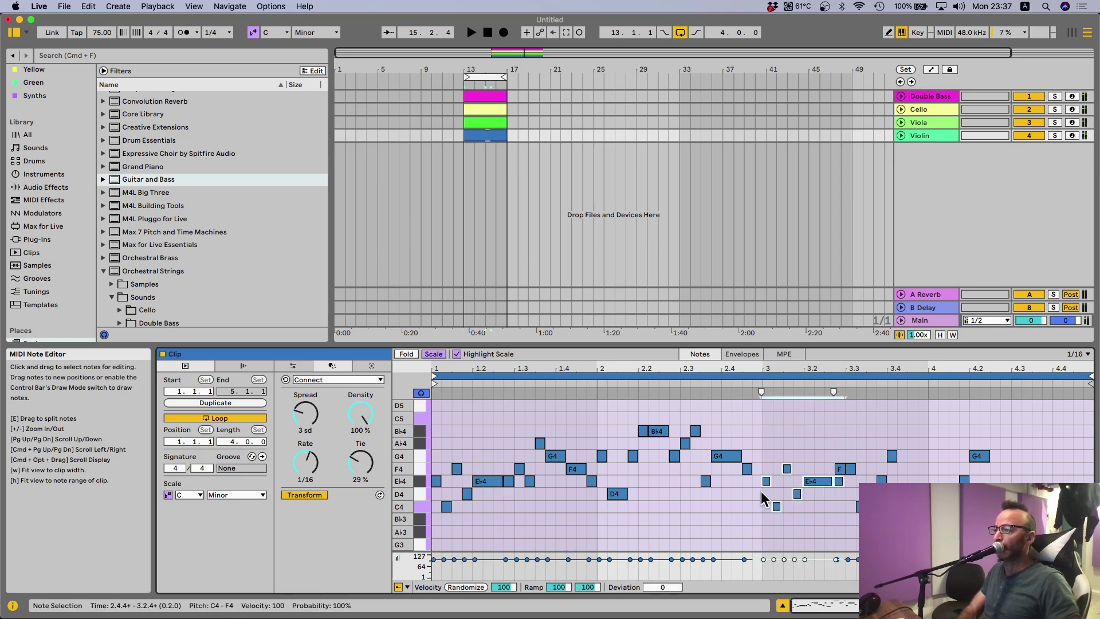
double_click(840, 483)
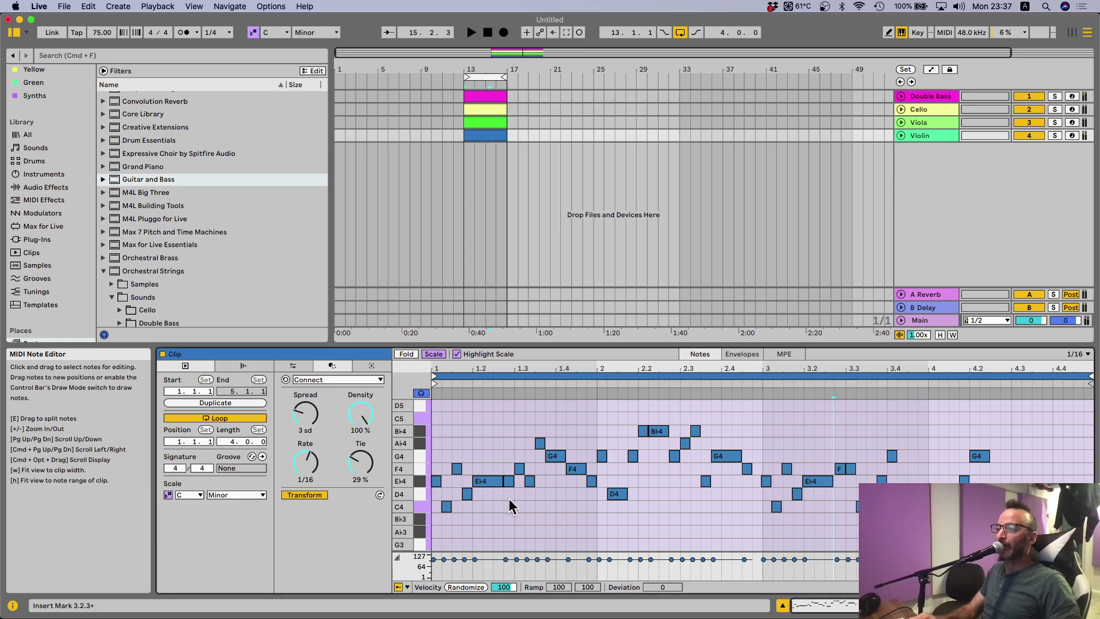
Join the adjacent violin notes into single longer ones: E♭4 from beat 1.2, B♭4 near beat 2.2 and F4 near beat 3.3
left_click_drag(480, 467, 491, 528)
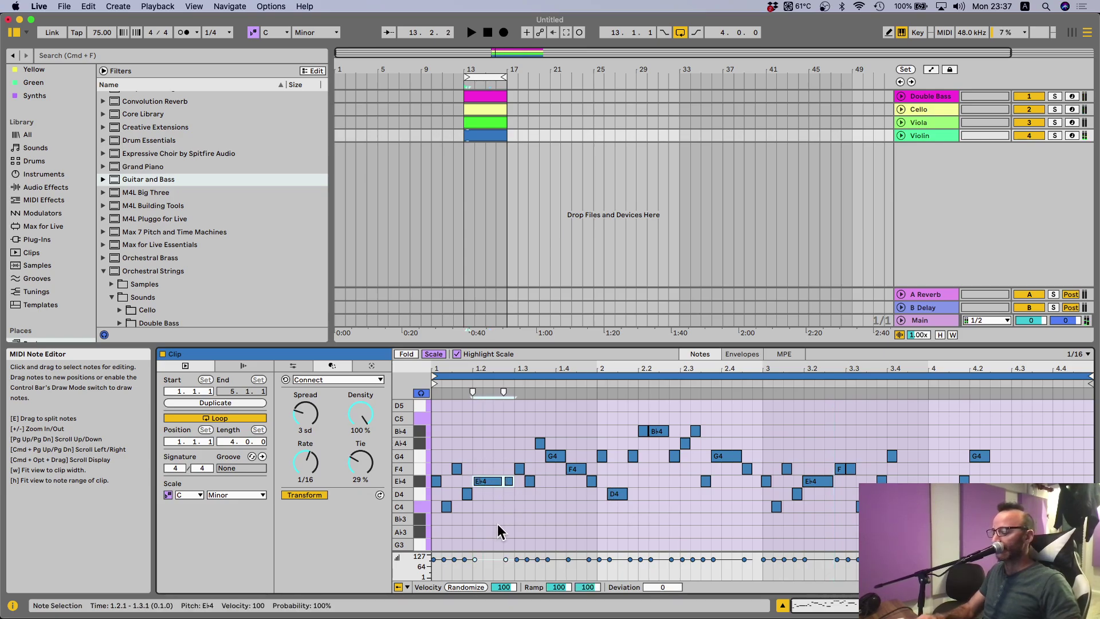
key("super+j")
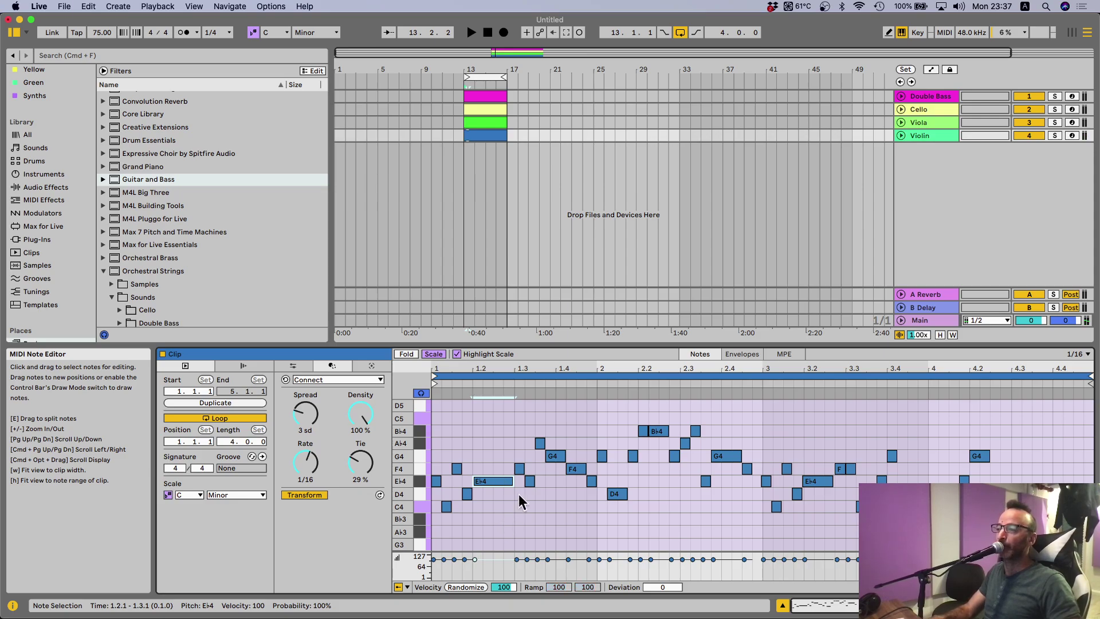
left_click_drag(627, 424, 678, 438)
key("super+j")
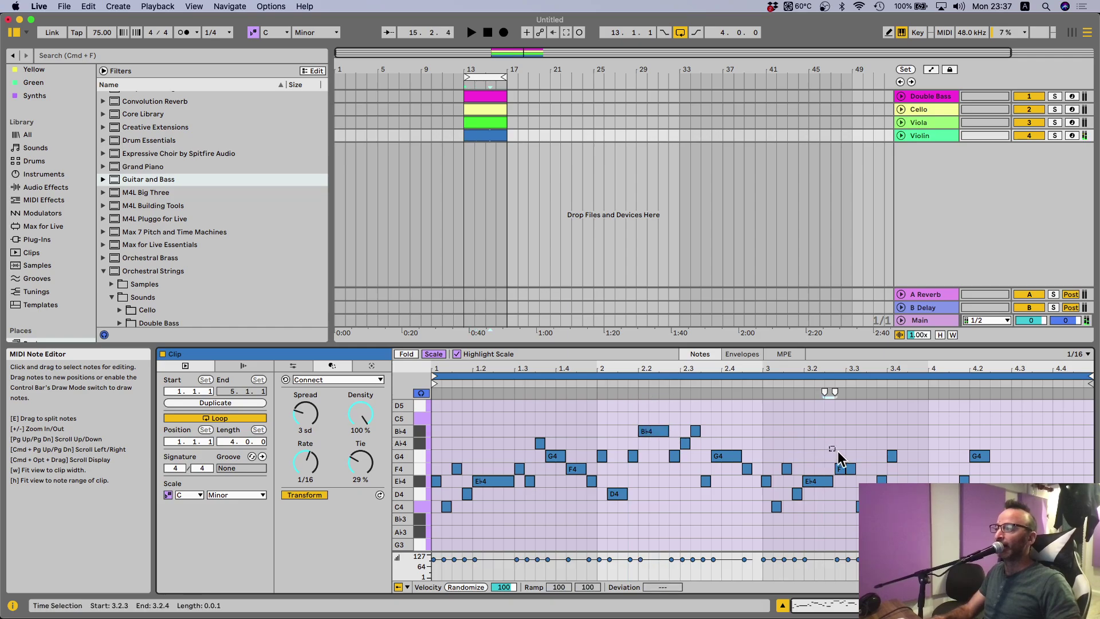
left_click_drag(829, 446, 857, 475)
key("super+j")
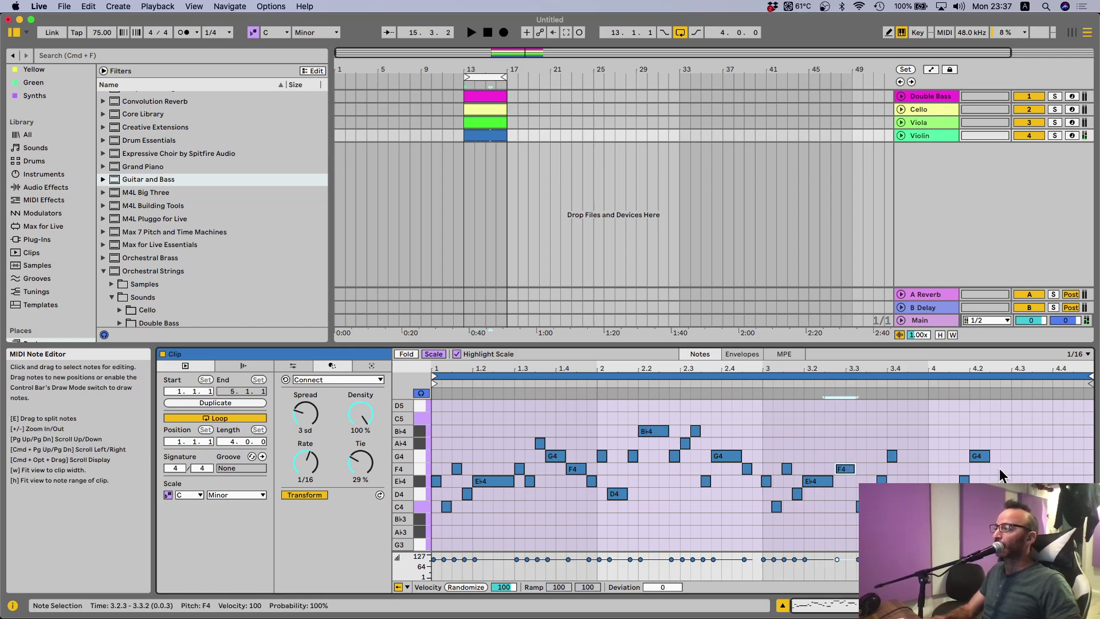
left_click(1020, 494)
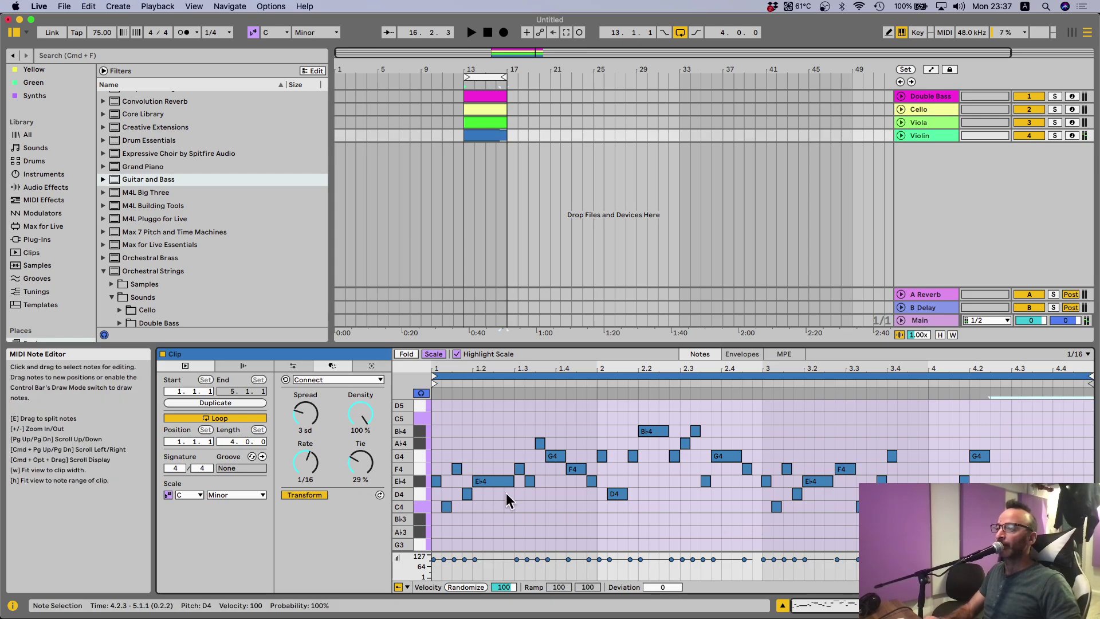
Thin out the violin by deleting the G4 before beat 2.2 and the D4 at 1.1.4, and shorten the D4 at 2.1.2 to a sixteenth
key("space")
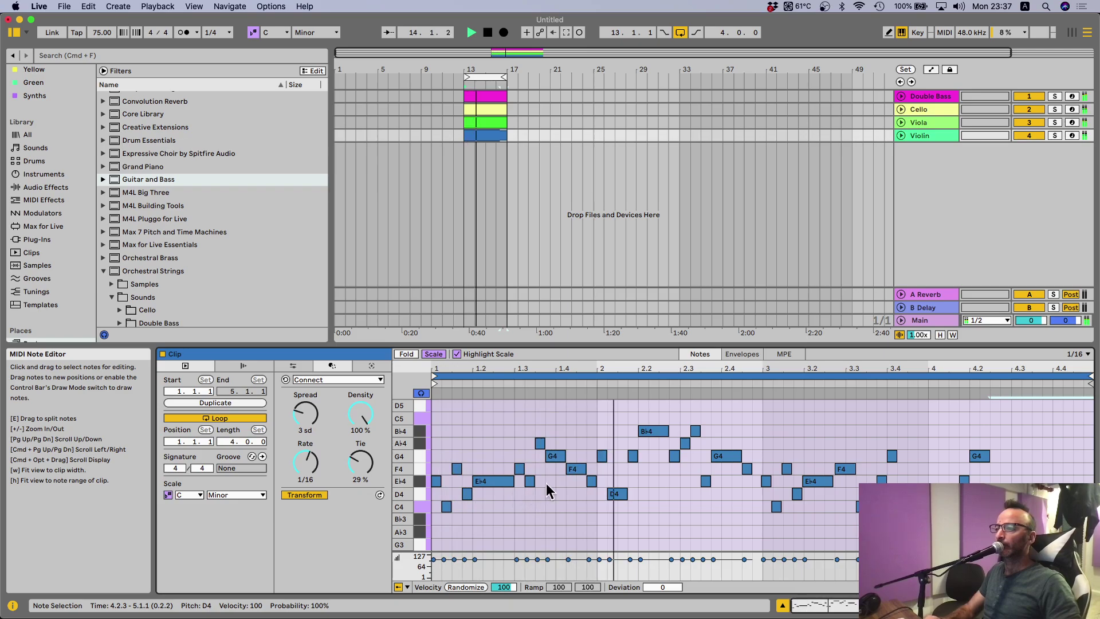
key("space")
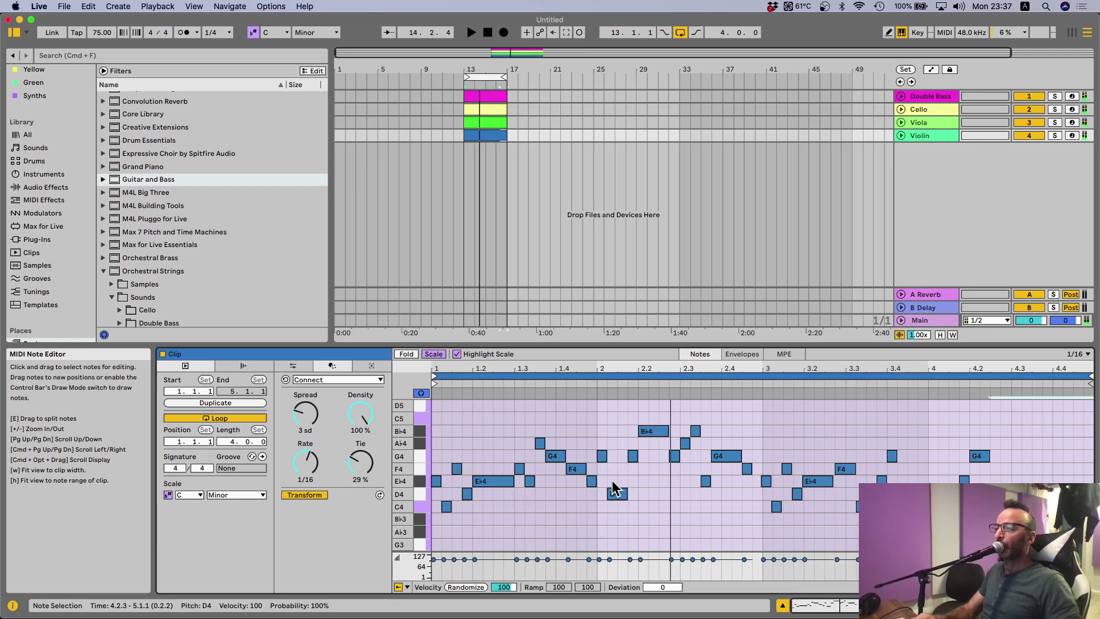
left_click(619, 450)
double_click(633, 456)
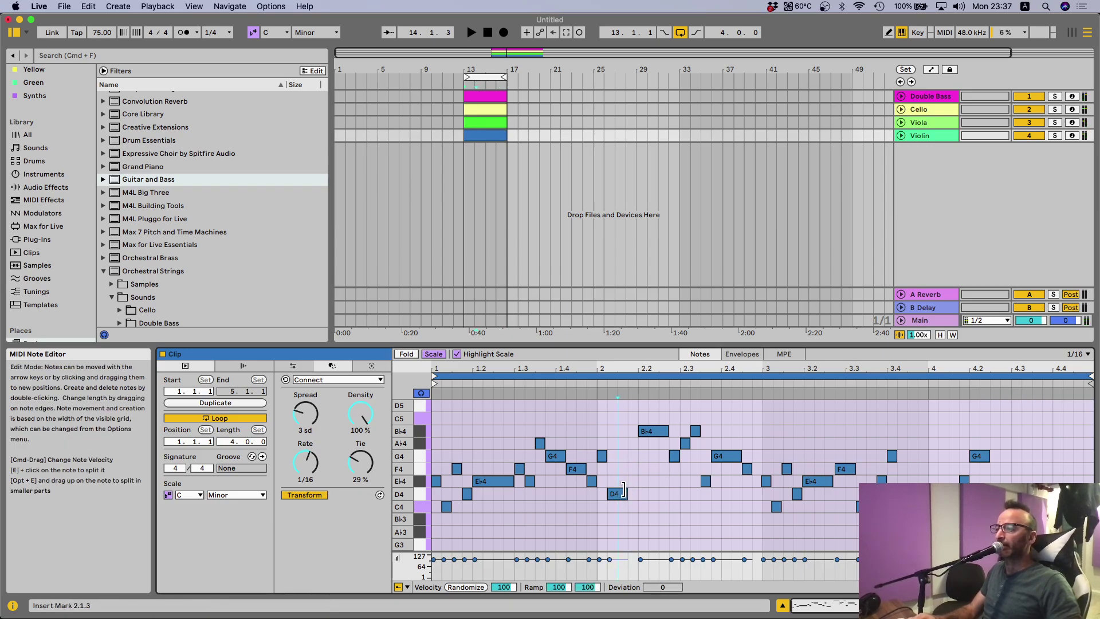
left_click_drag(625, 488, 616, 490)
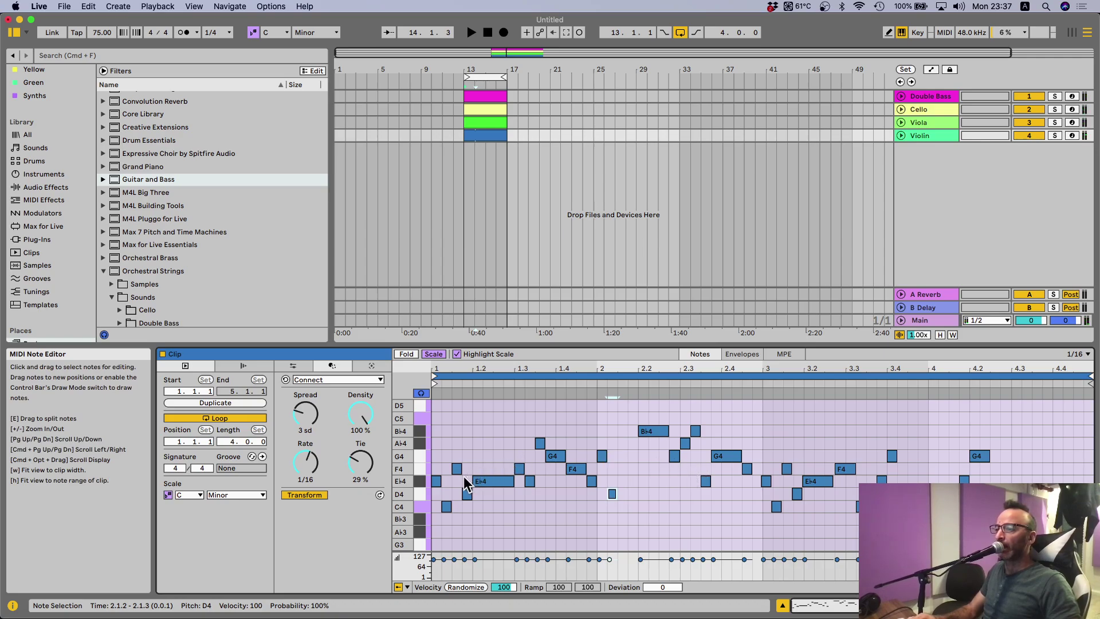
double_click(466, 494)
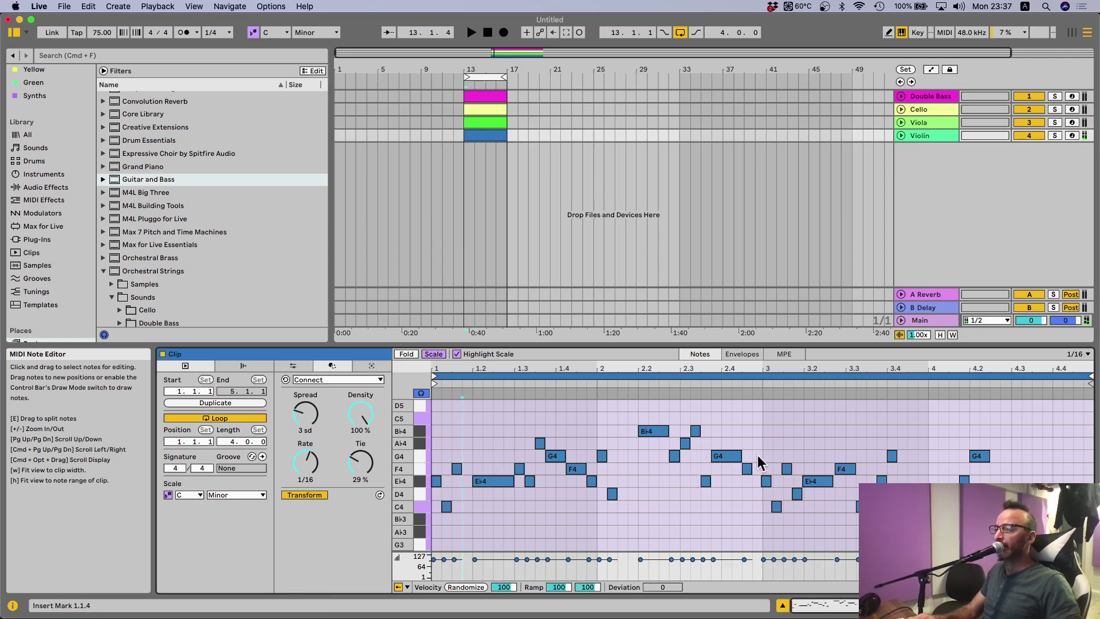
Delete the short F4 and D4 from the copied phrase in bar 3 and quantize its first two notes to the grid
left_click_drag(789, 460, 793, 502)
key("Delete")
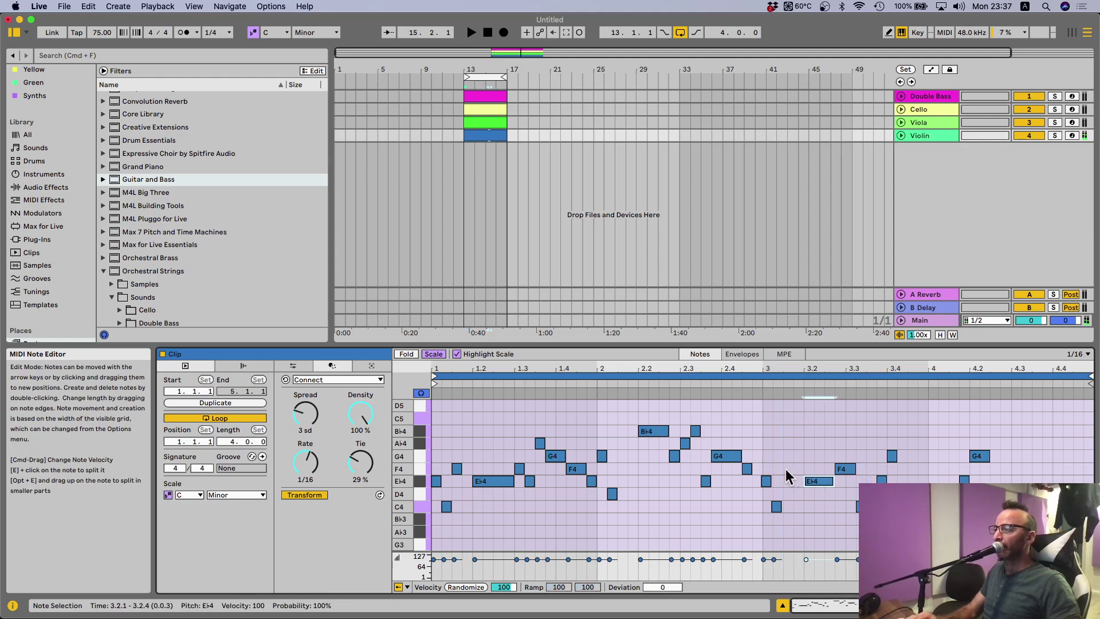
left_click_drag(763, 456, 785, 521)
key("super+u")
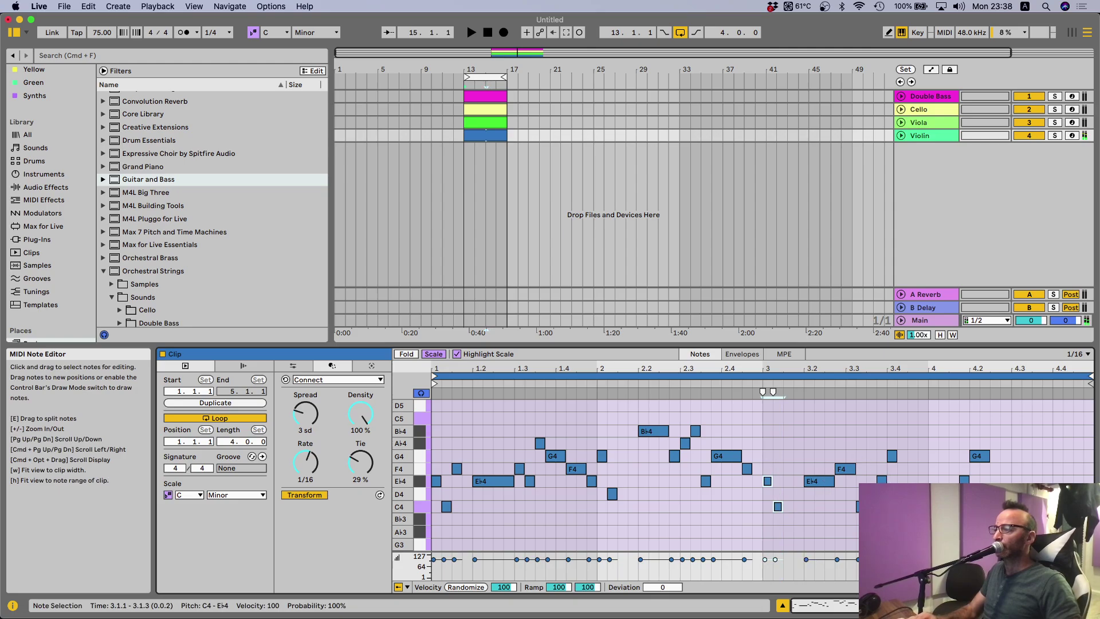
left_click(909, 458)
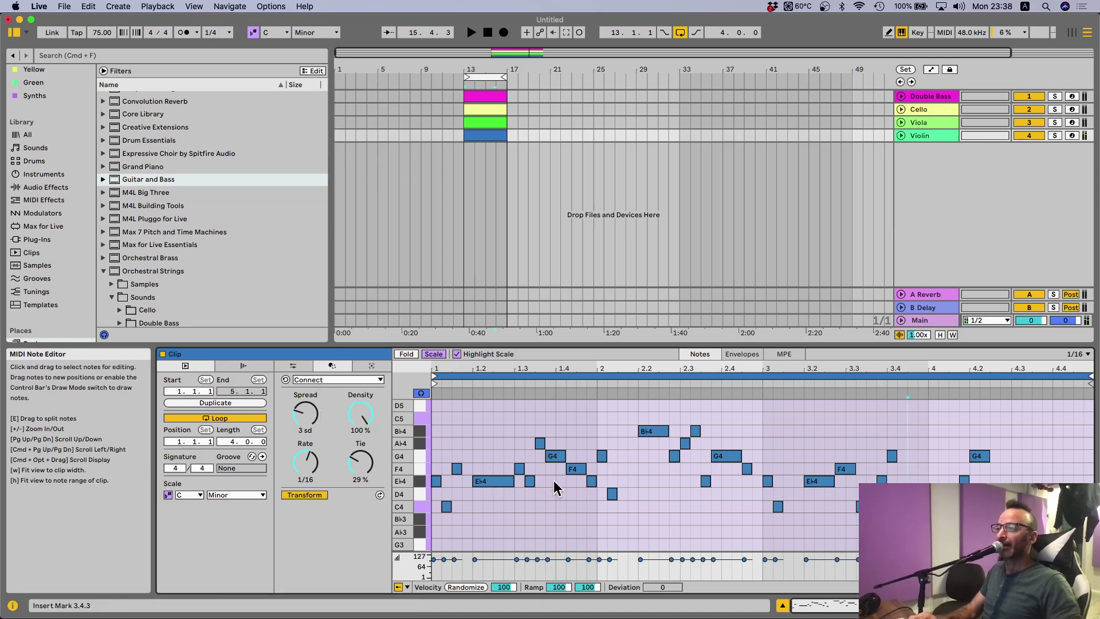
Add Ornament grace notes to the long violin notes at 1.2, 2.2, 3.2 and 4, with High pitch, position -78 %, velocity 100 % and amount 2
left_click(486, 482)
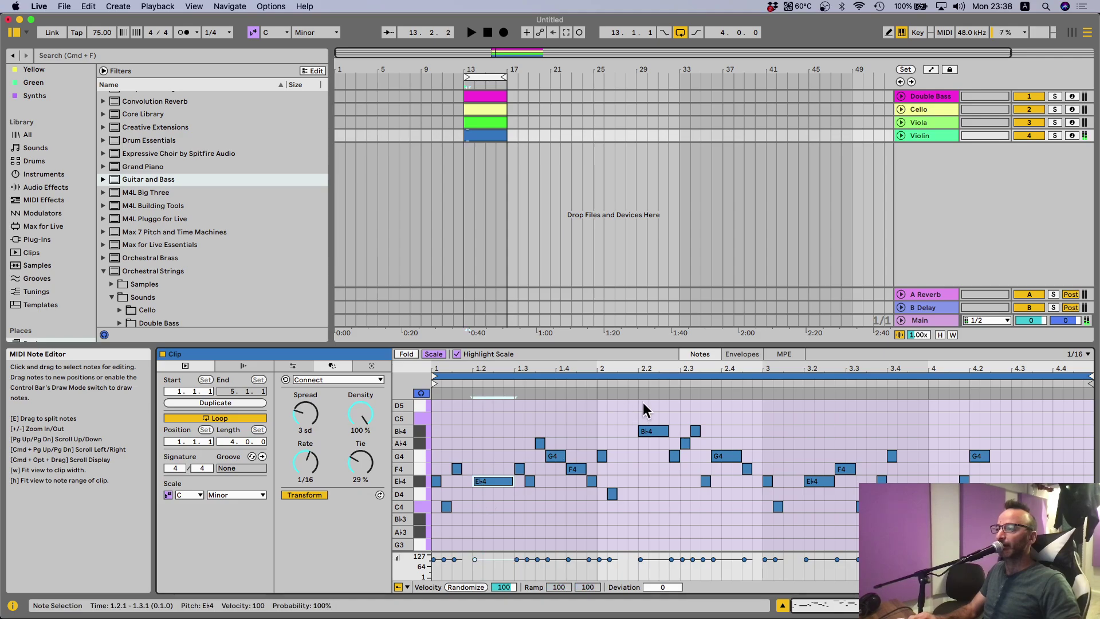
left_click(645, 431, "shift")
left_click(823, 481, "shift")
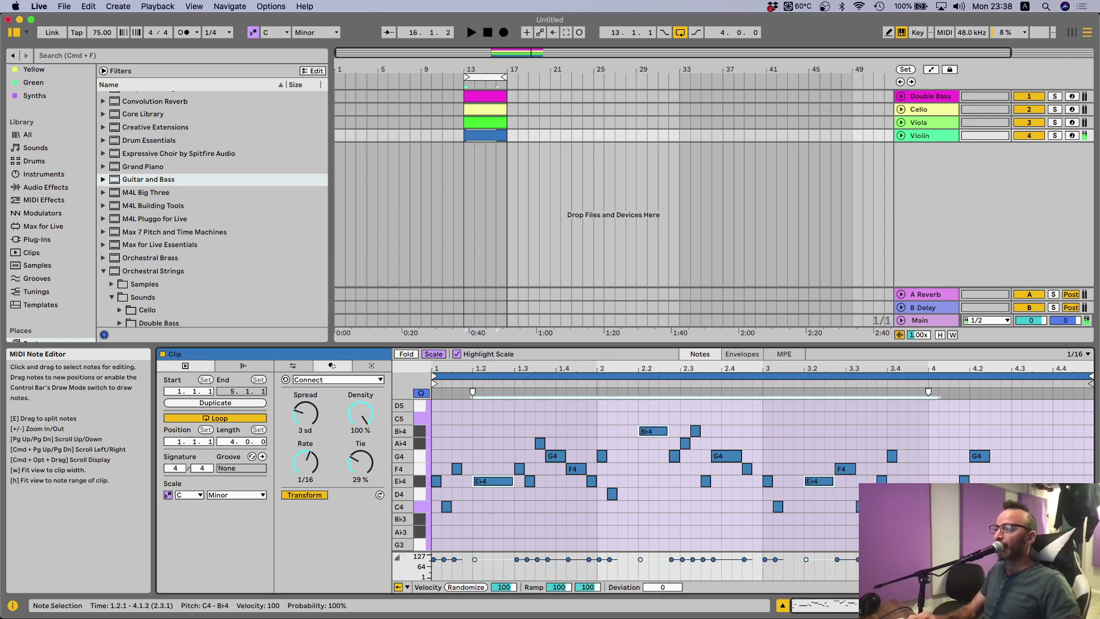
left_click(330, 380)
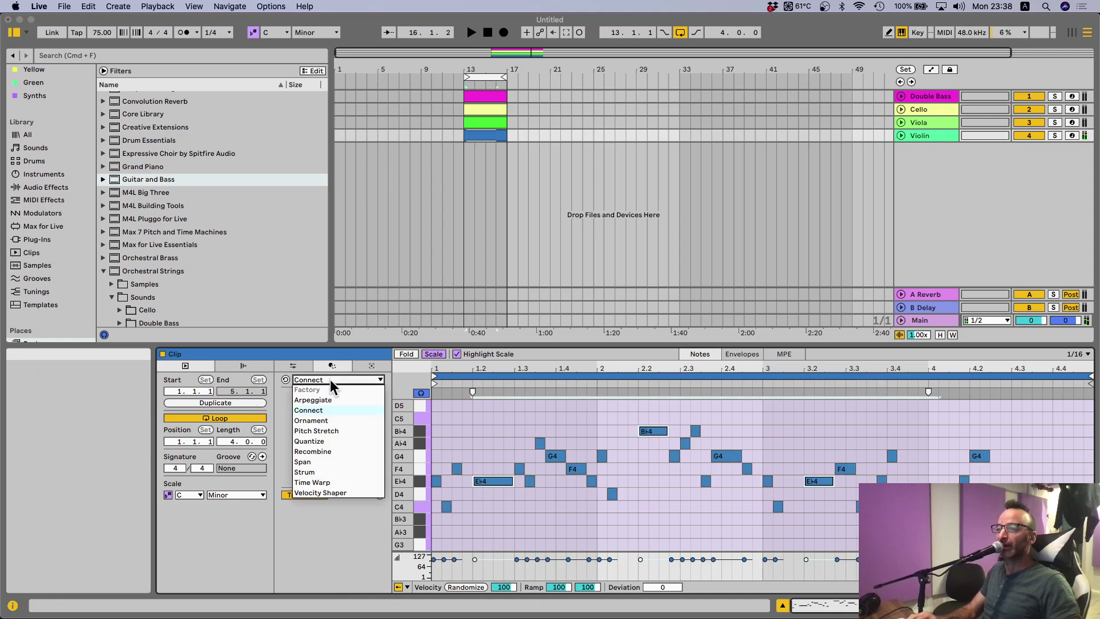
left_click(324, 420)
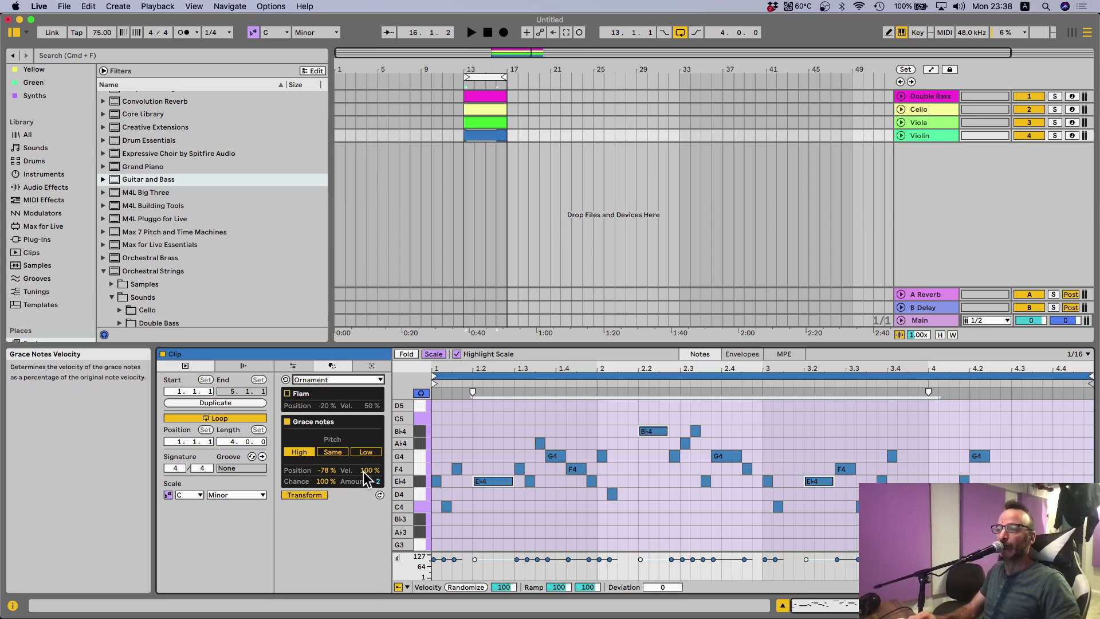
left_click_drag(363, 472, 364, 481)
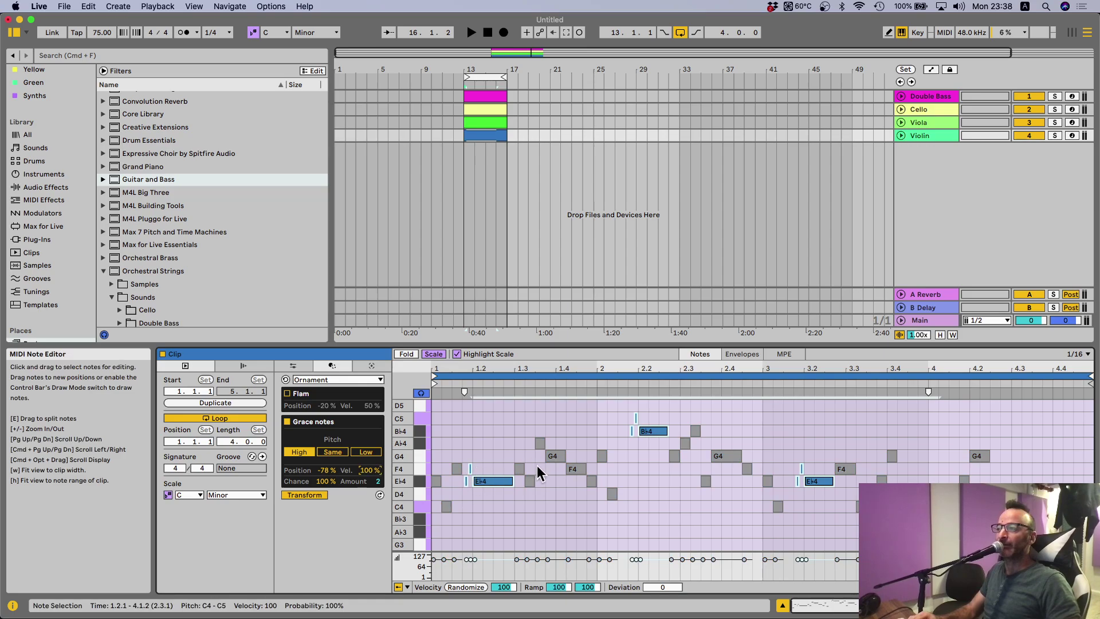
Solo the violin and, during playback, set the grace-note position to -81 %, trying other amounts before settling on 2
left_click(1053, 136)
key("space")
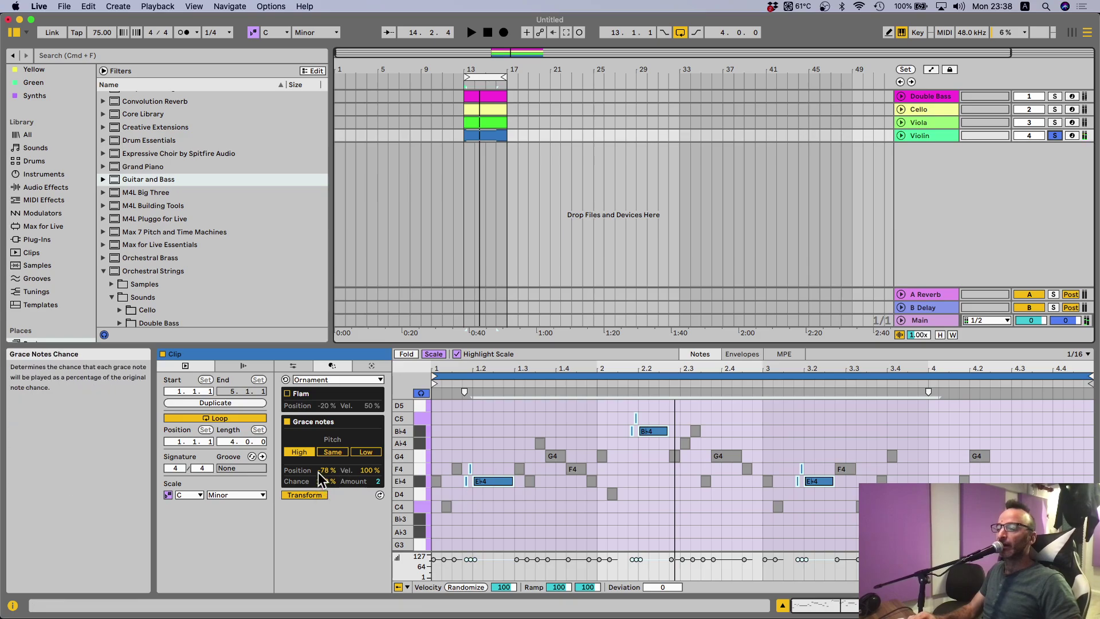
left_click_drag(320, 470, 366, 521)
mouse_move(370, 470)
left_mouse_down()
mouse_move(370, 453)
mouse_move(376, 478)
mouse_move(376, 466)
left_mouse_up()
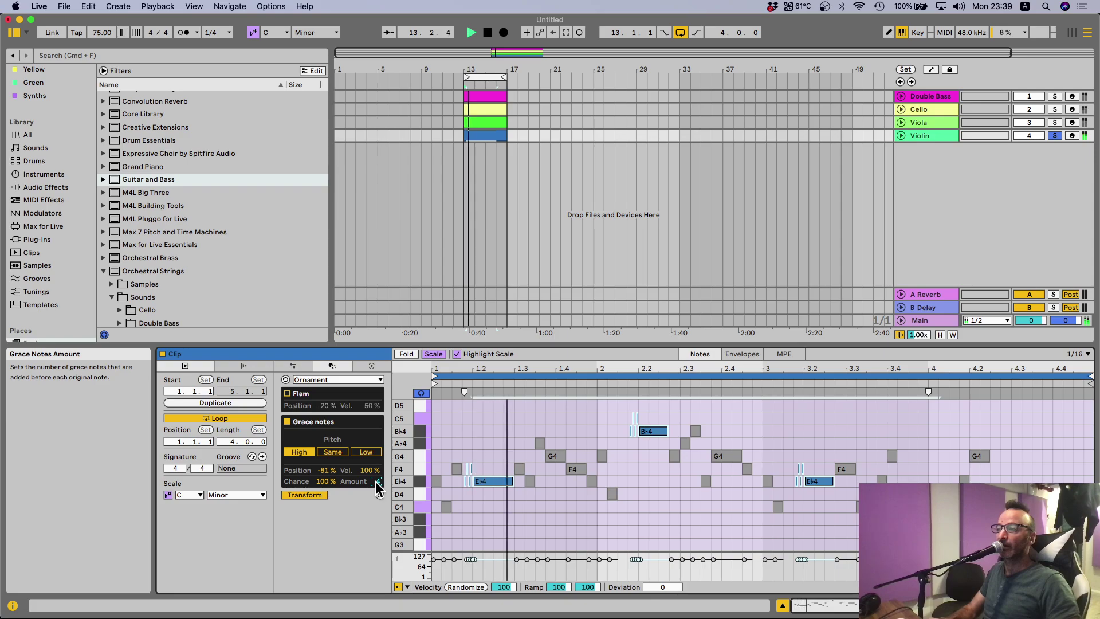
left_click_drag(377, 486, 377, 498)
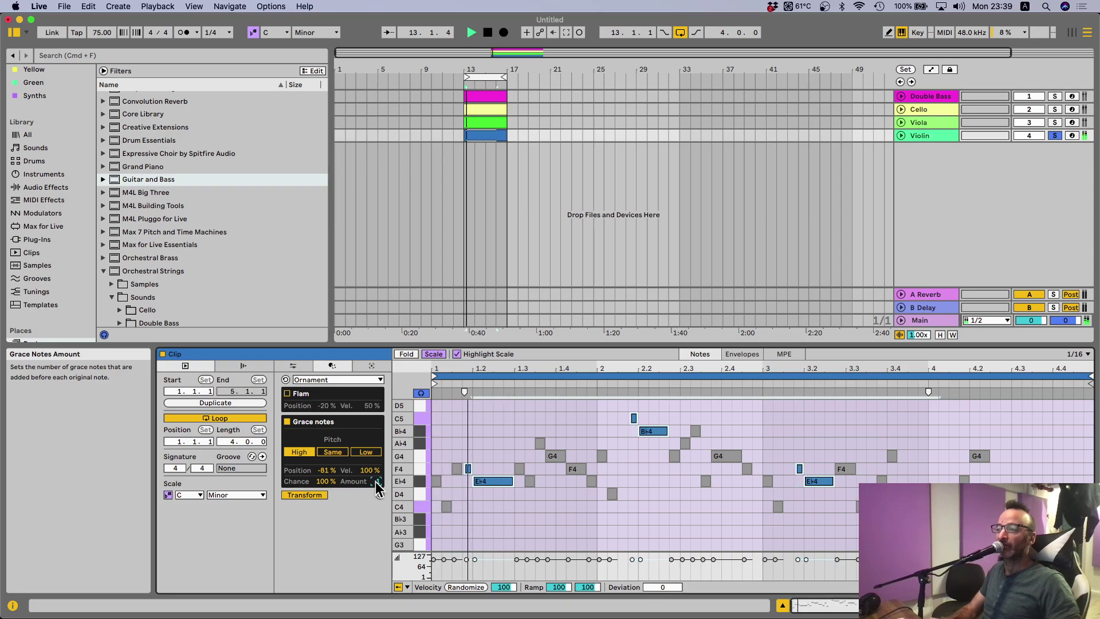
left_click_drag(377, 481, 377, 478)
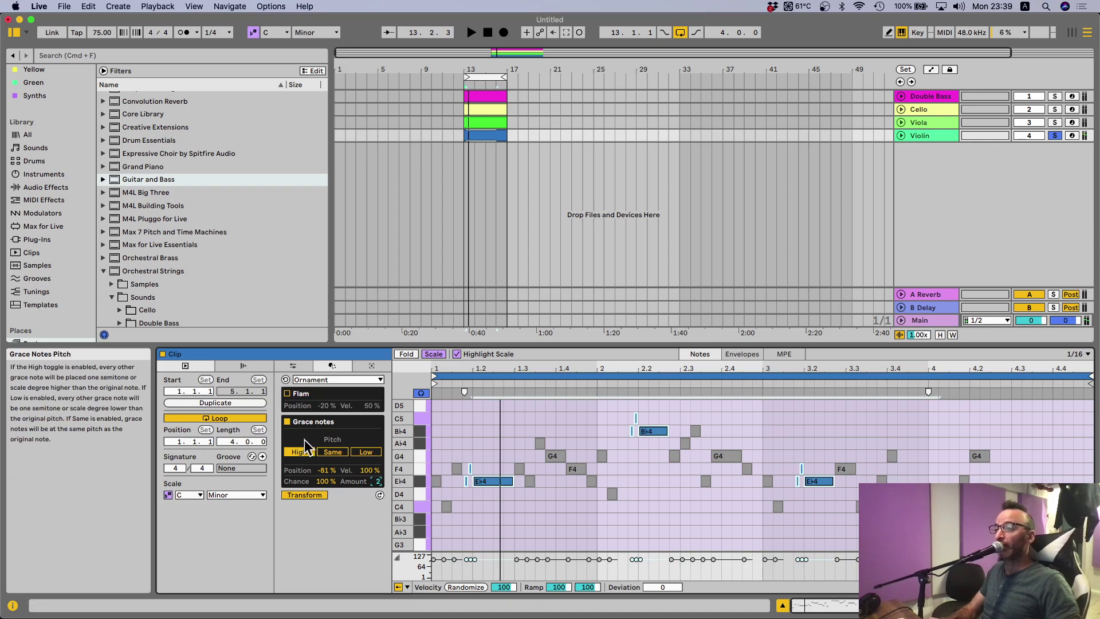
Try the Same and Low pitch options for the grace notes and return to High
left_click(339, 454)
left_click(369, 454)
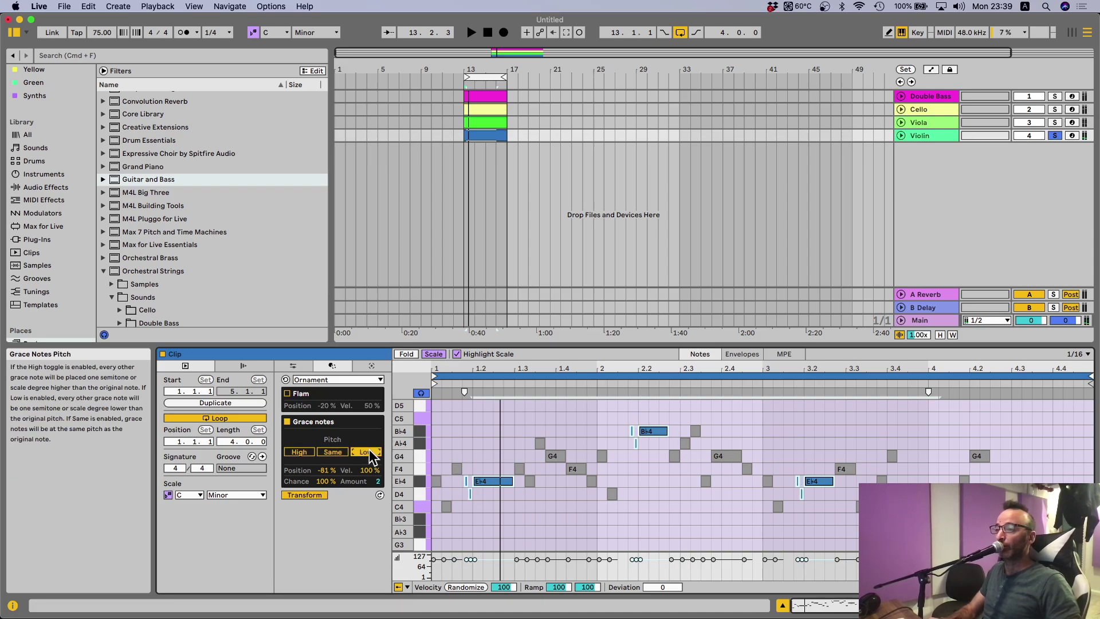
left_click(296, 452)
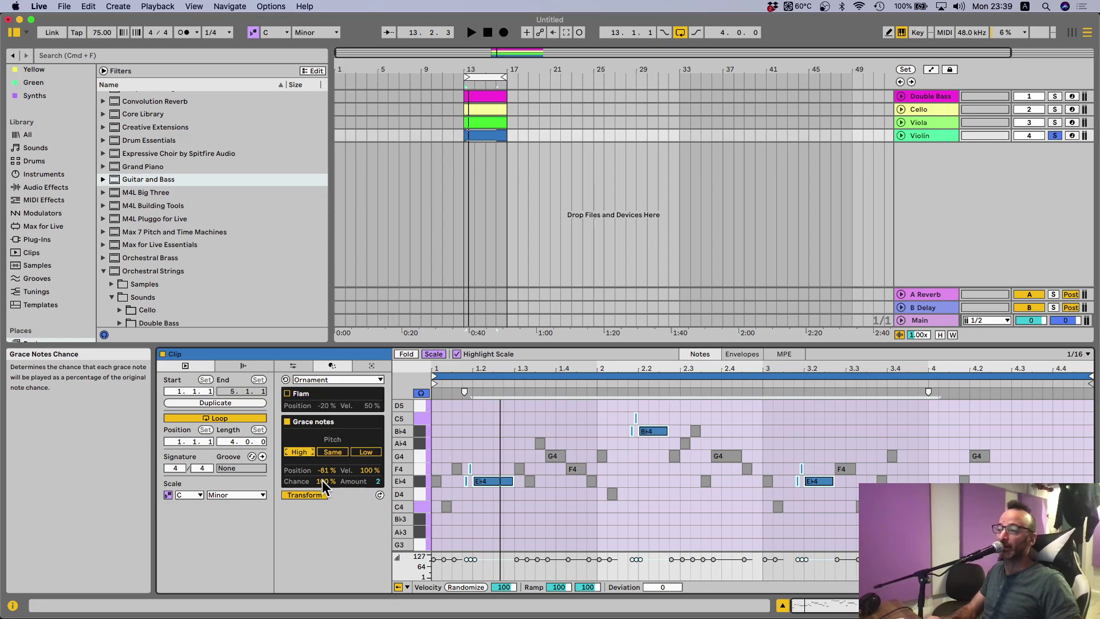
Try a grace-note chance of 76 %, return it to 100 %, and show the Chance lane beneath the violin notes
left_click_drag(322, 480, 323, 496)
left_click(408, 588)
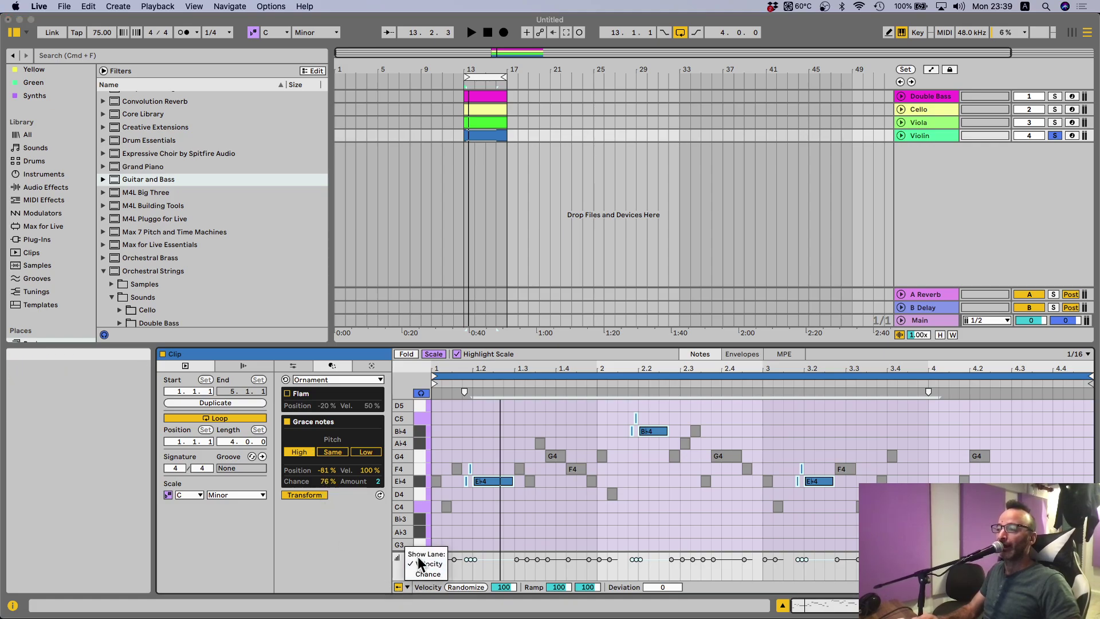
left_click(427, 574)
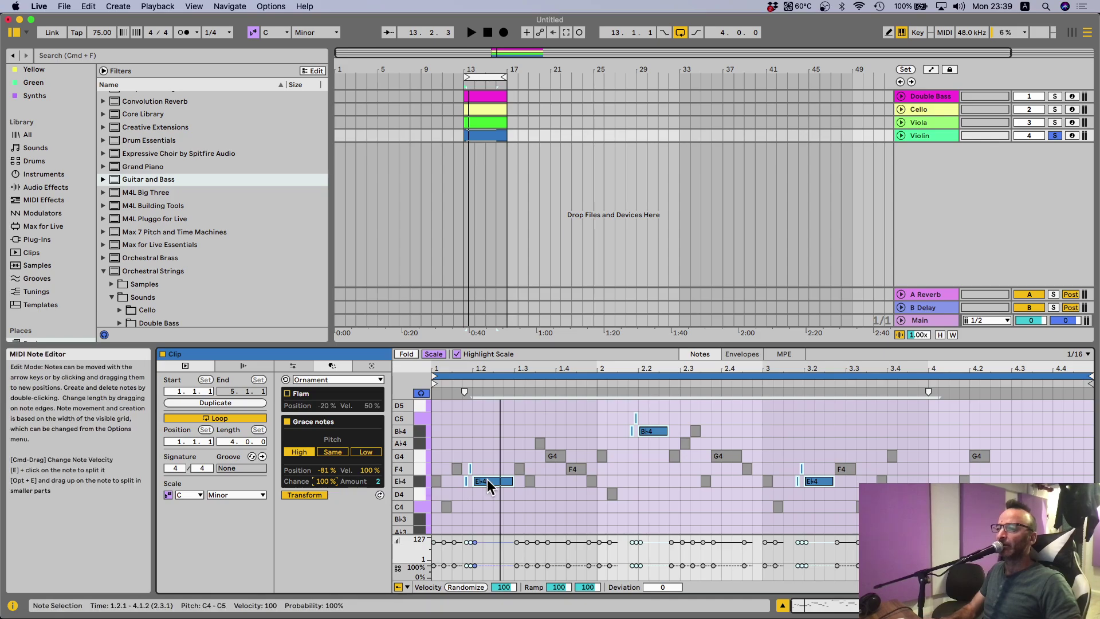
Listen to the soloed violin briefly, unsolo it, and play back the full string arrangement
key("space")
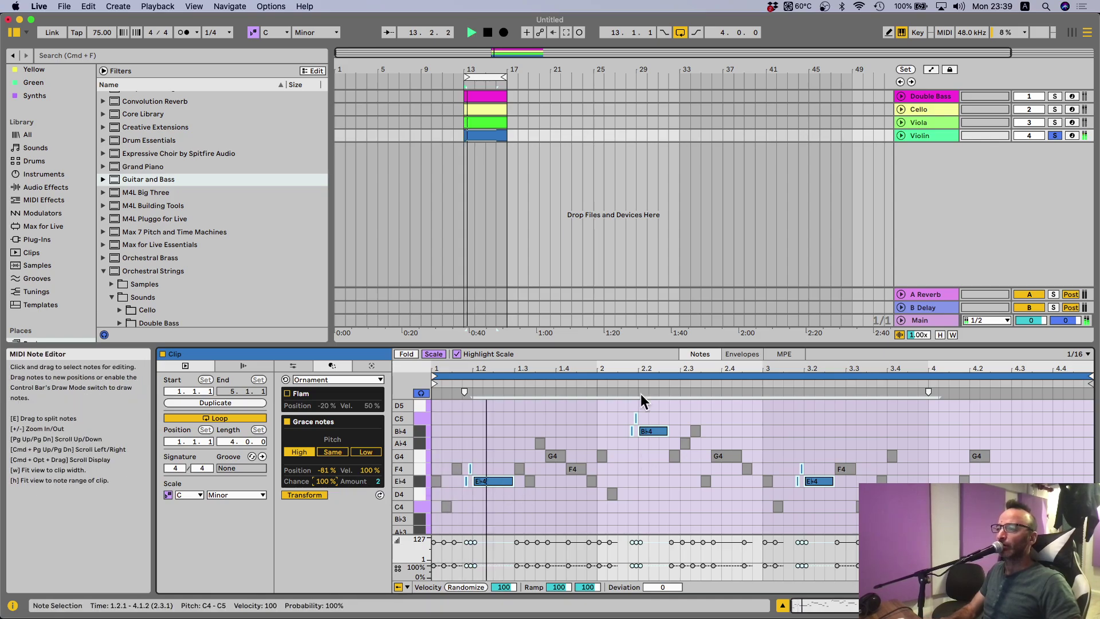
key("space")
left_click(1044, 135)
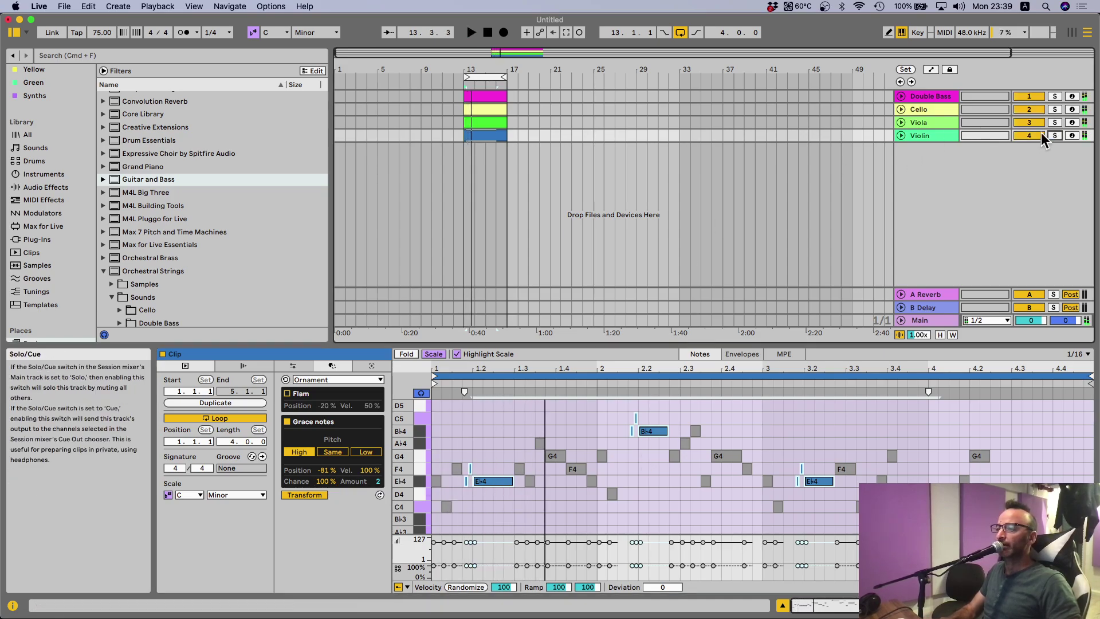
key("space")
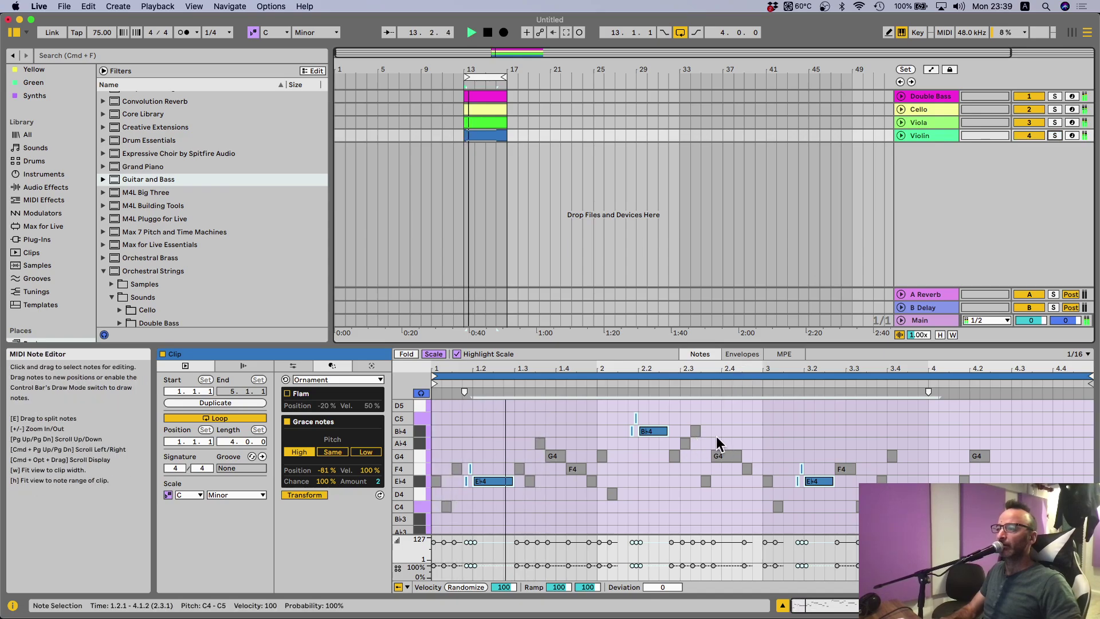
left_click(665, 482)
key("space")
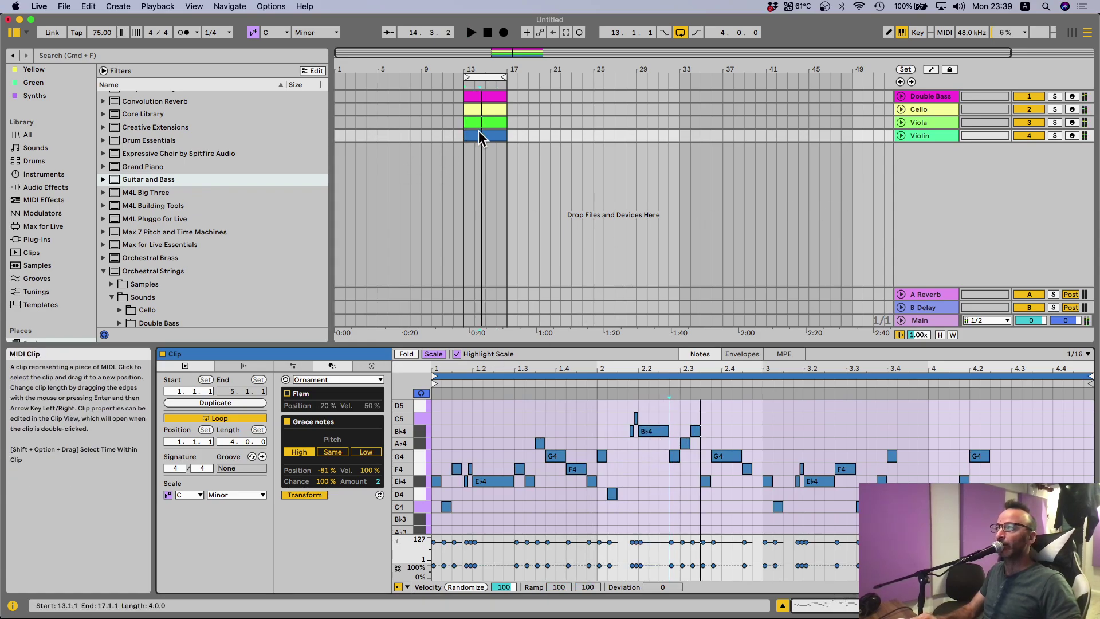
Solo the cello and add an interval of +2 scale degrees above all notes in its clip
left_click(491, 106)
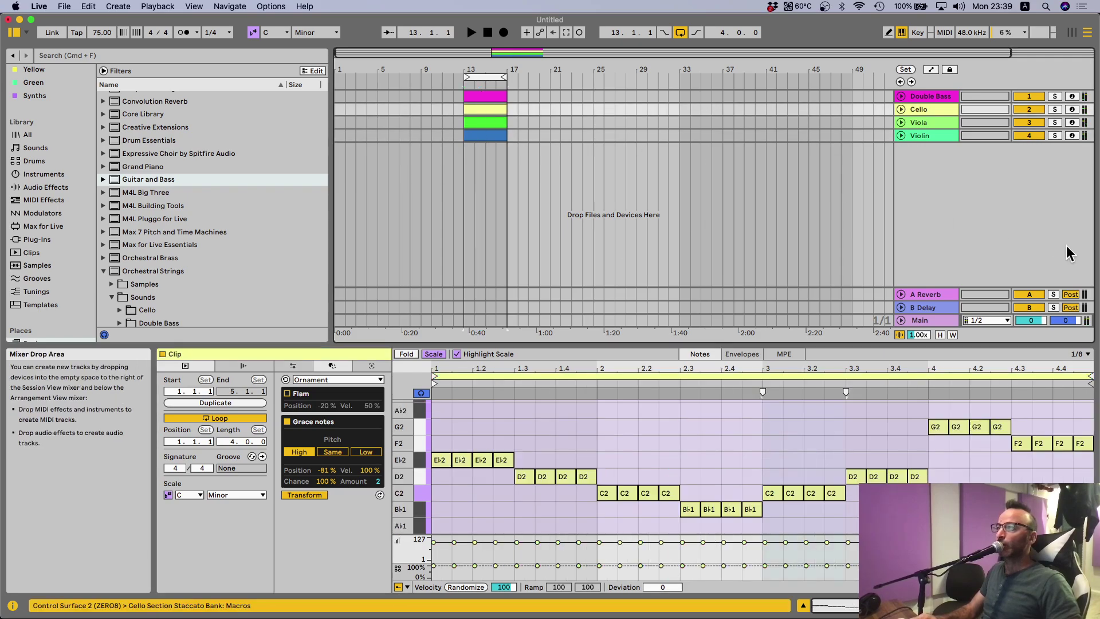
left_click(1054, 109)
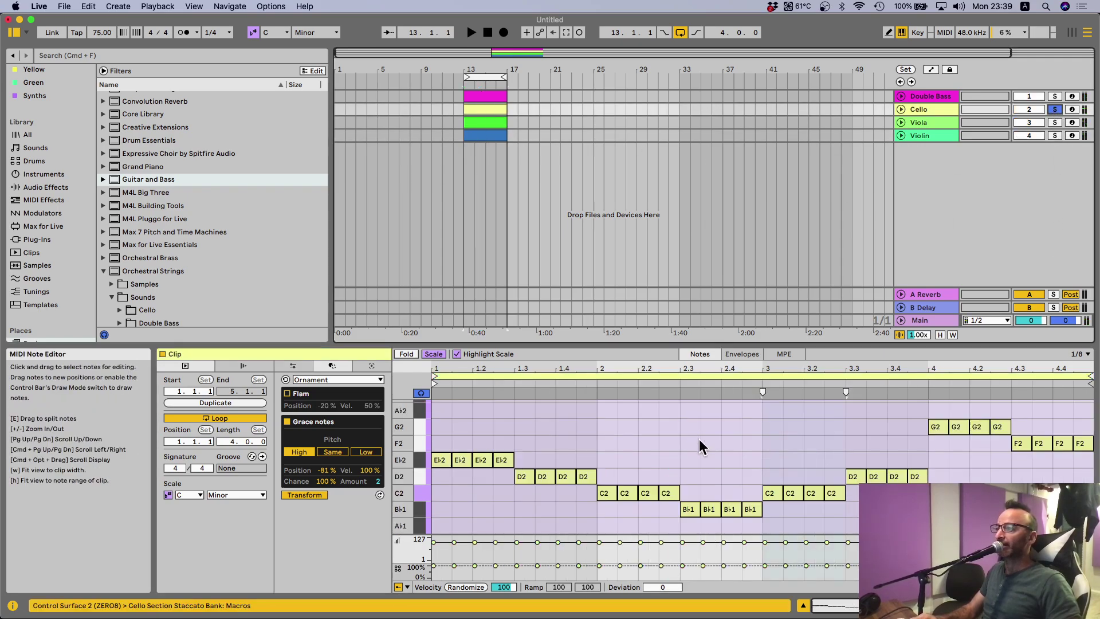
left_click(651, 441)
key("super+a")
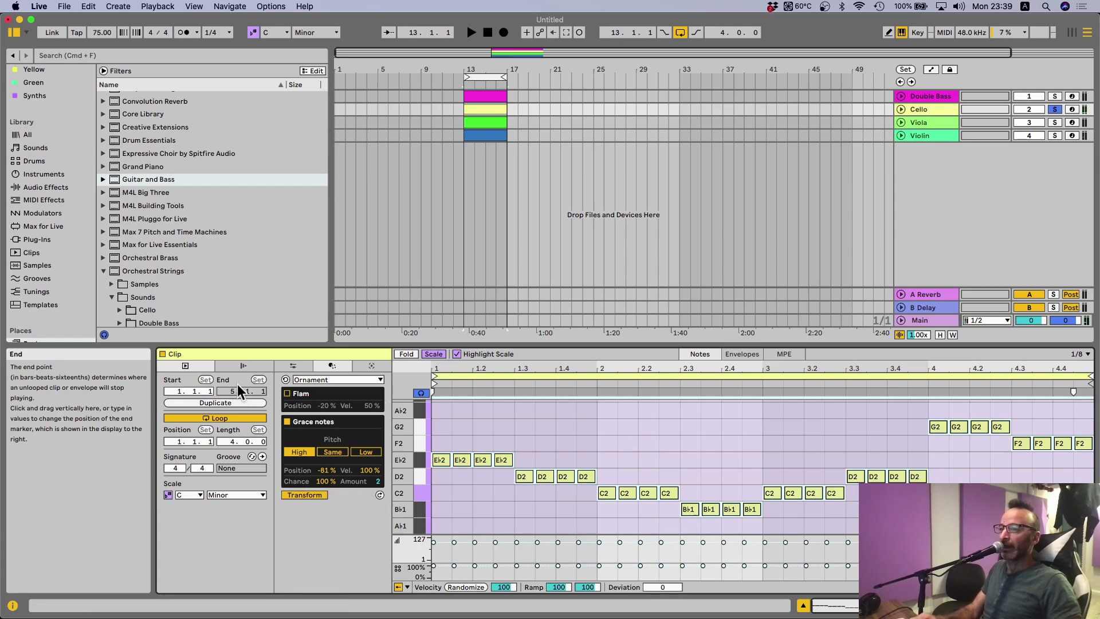
left_click(294, 365)
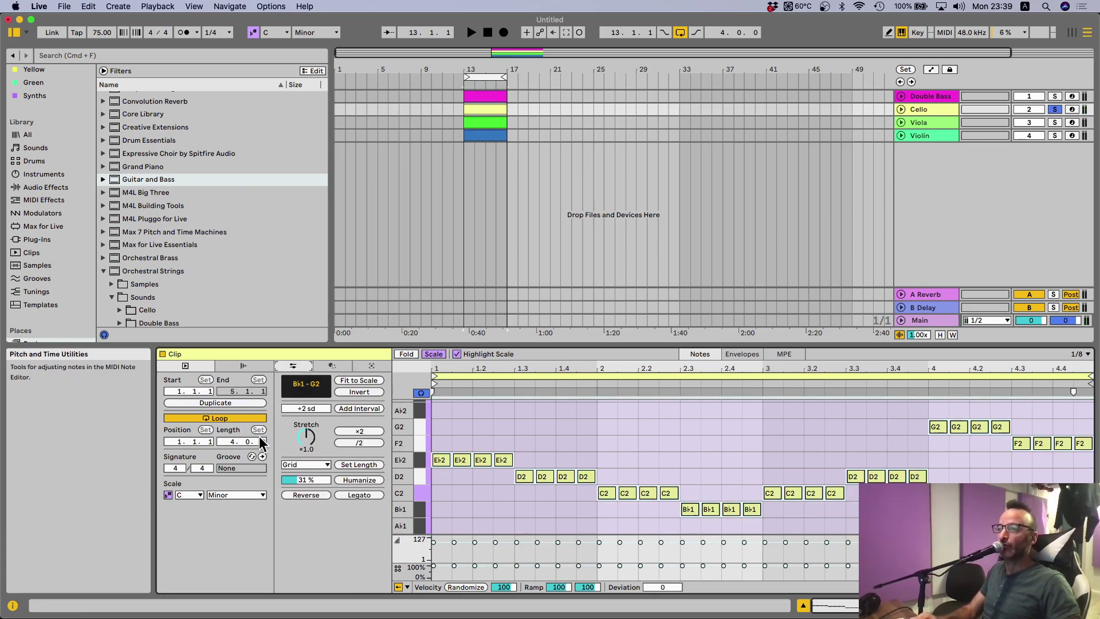
left_click(364, 407)
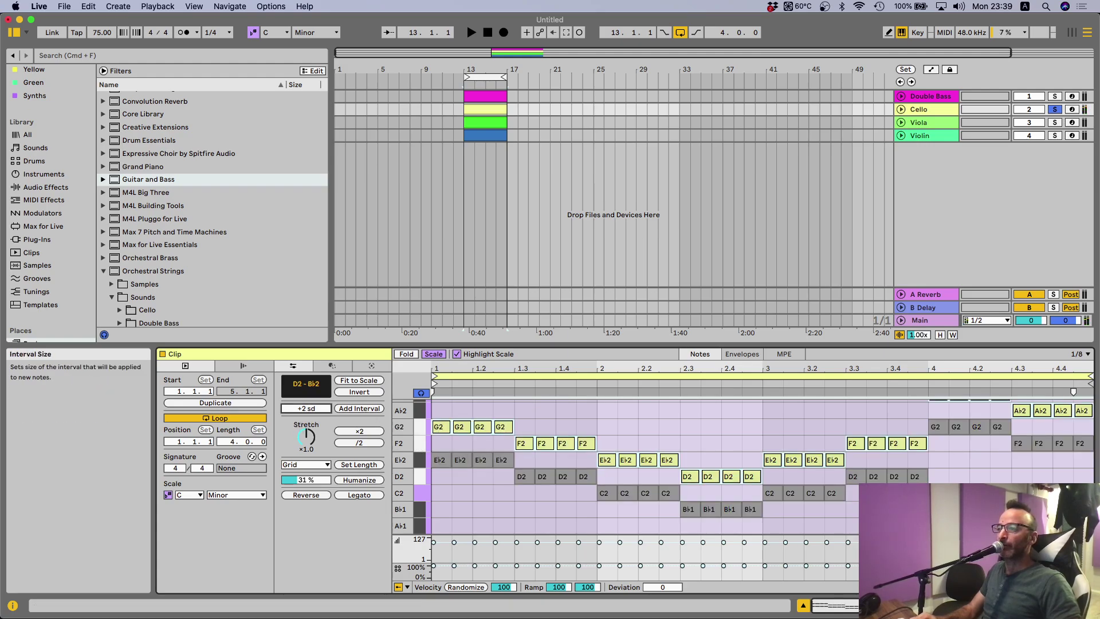
mouse_move(306, 408)
left_mouse_down()
mouse_move(306, 431)
mouse_move(306, 408)
left_mouse_up()
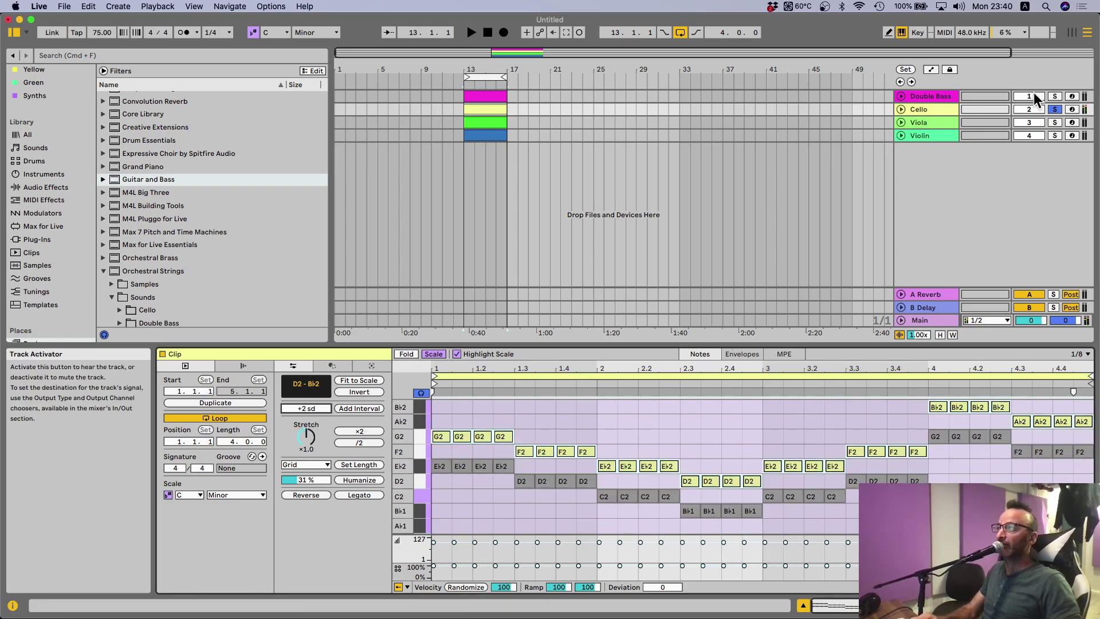
Play the harmonized cello, try adding another +2 scale-degree interval to its notes, and undo it
key("space")
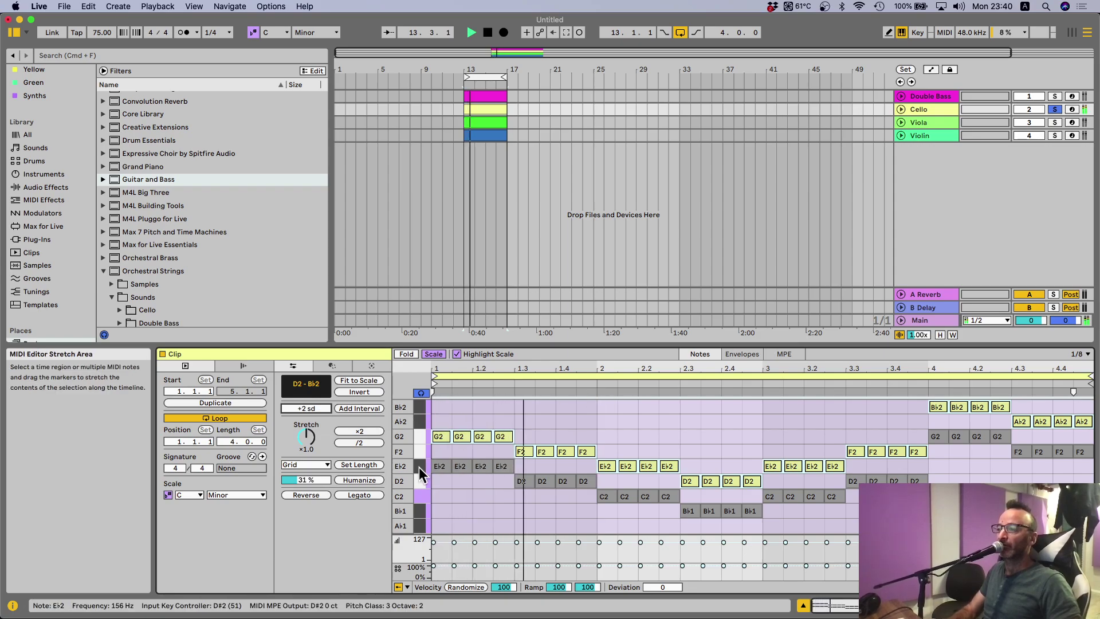
left_click(354, 408)
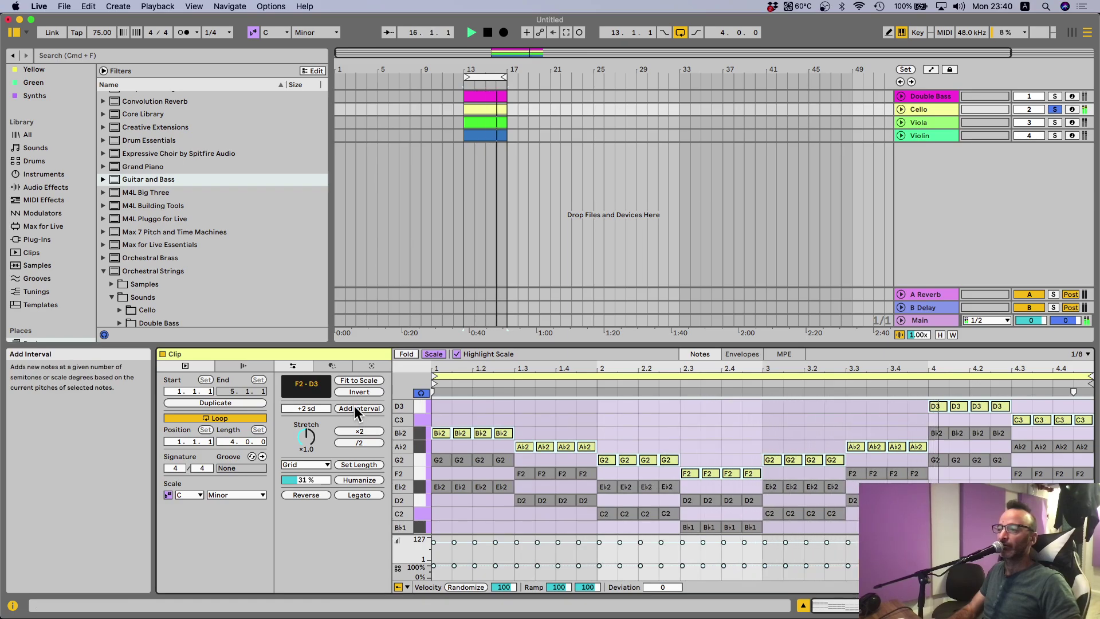
key("super+z")
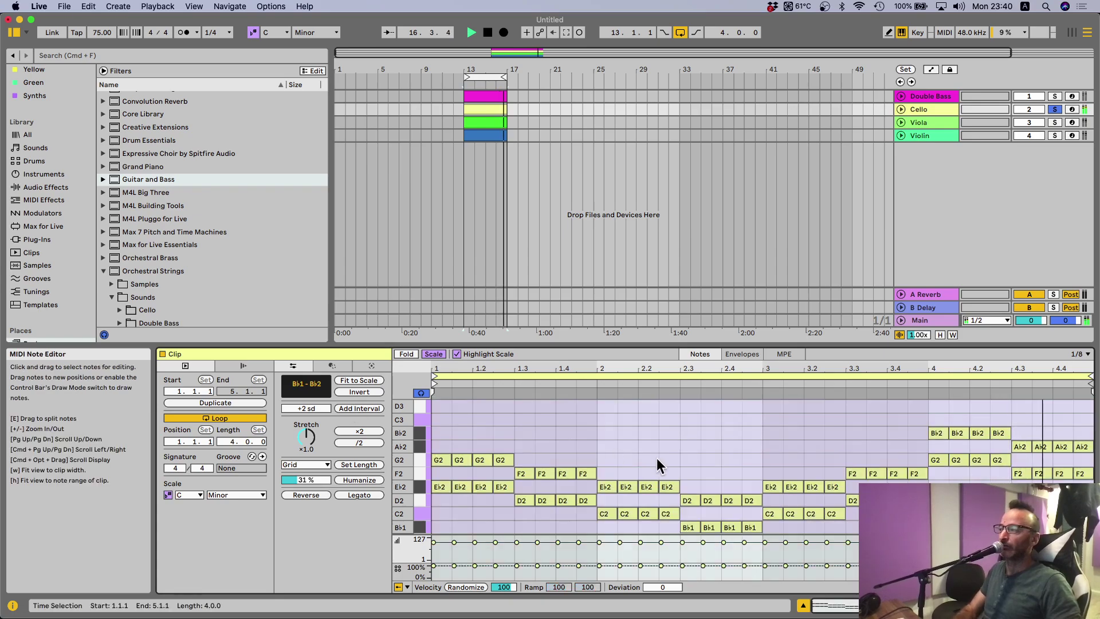
key("space")
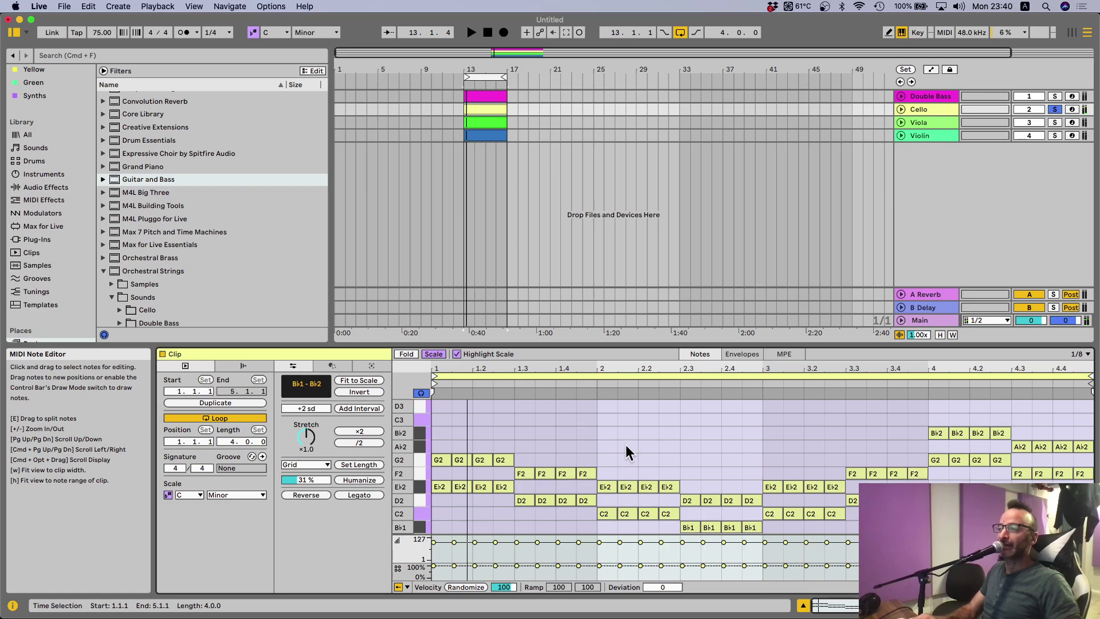
Solo the violin, select all notes in its clip, and humanize their timing by 31 %
left_click(493, 136)
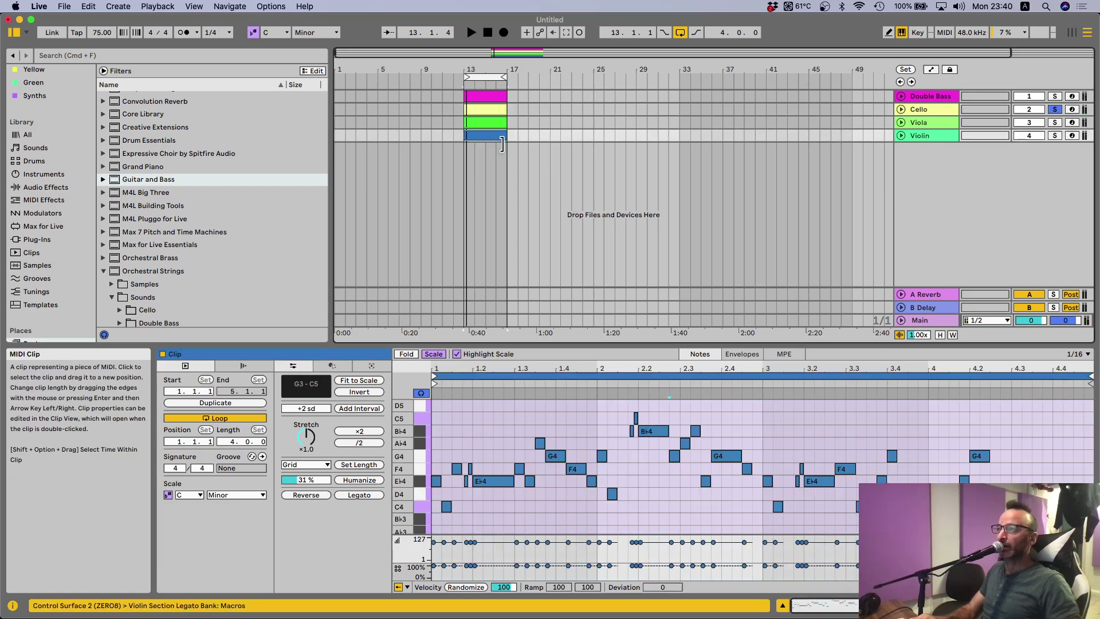
left_click(1054, 135)
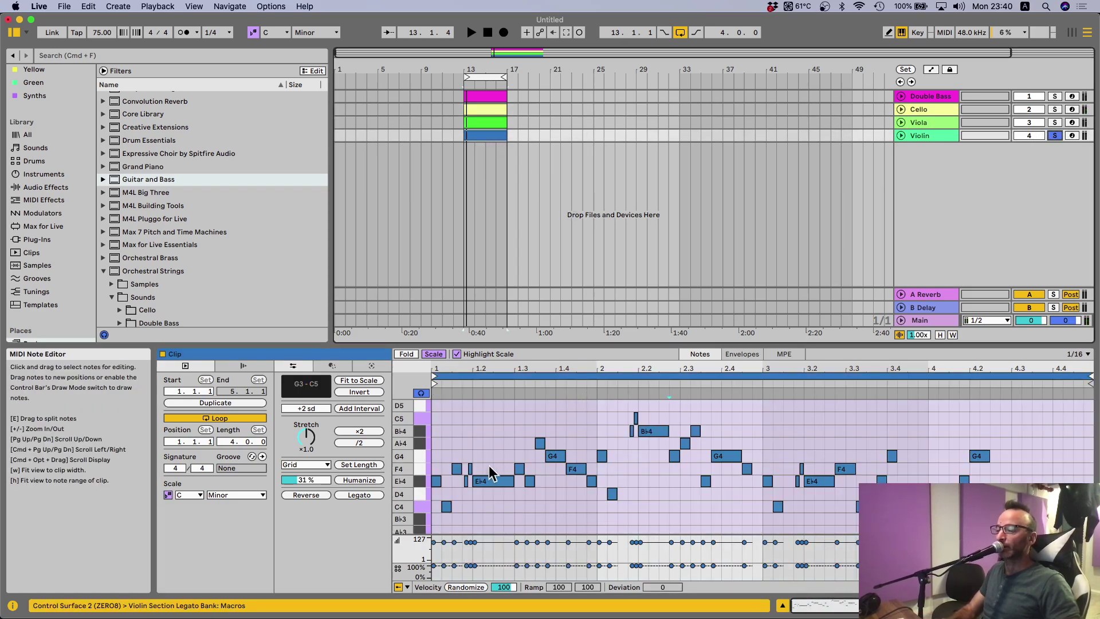
left_click(490, 432)
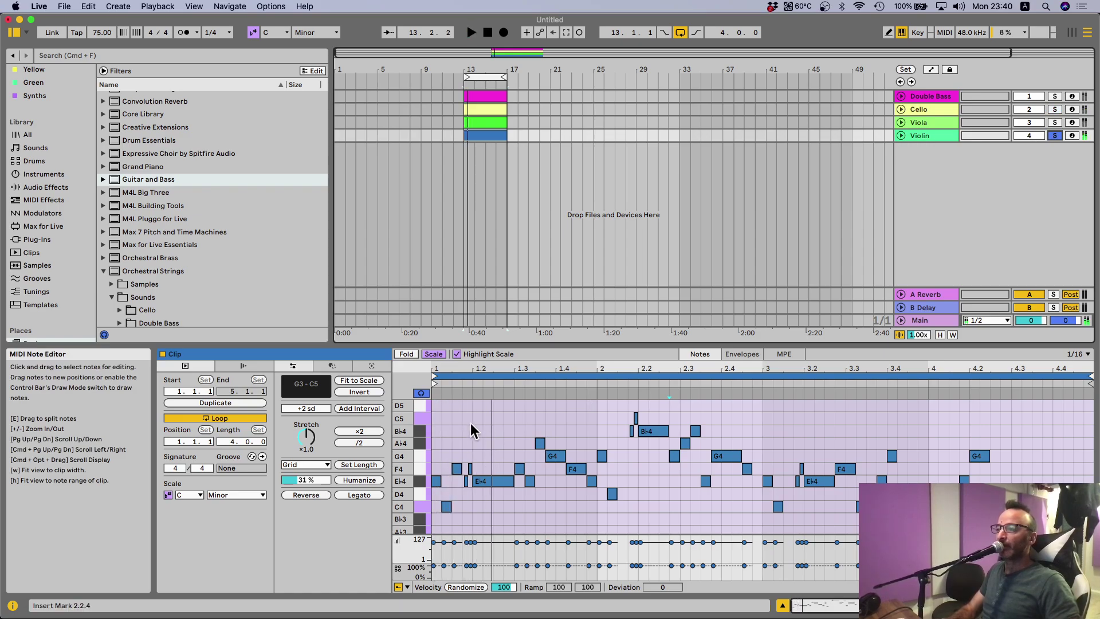
left_click(464, 420)
key("cmd+a")
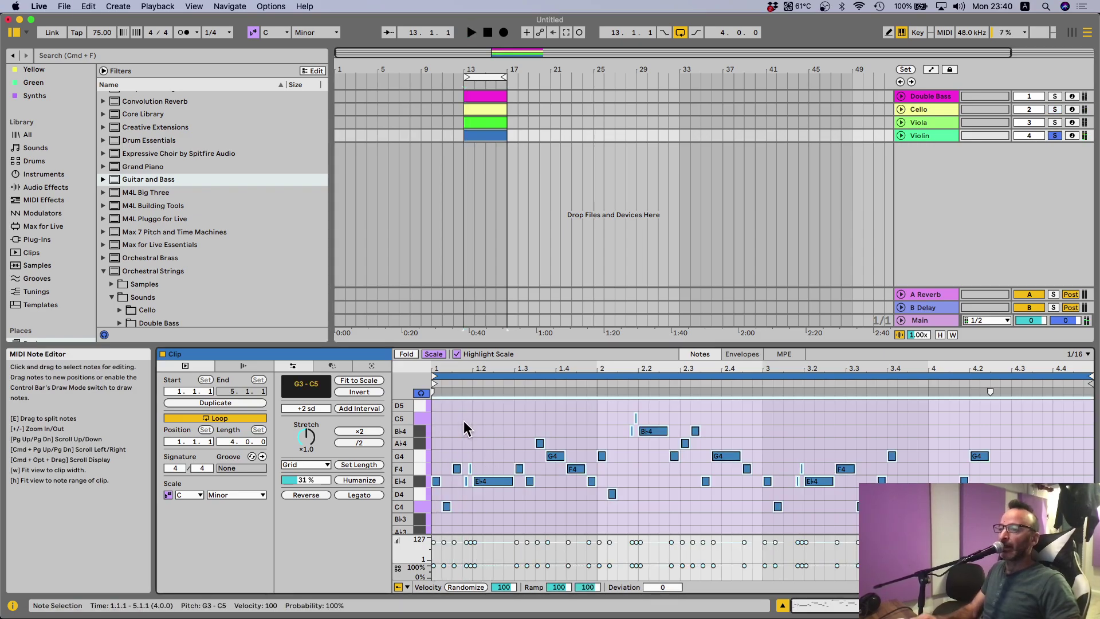
left_click(356, 483)
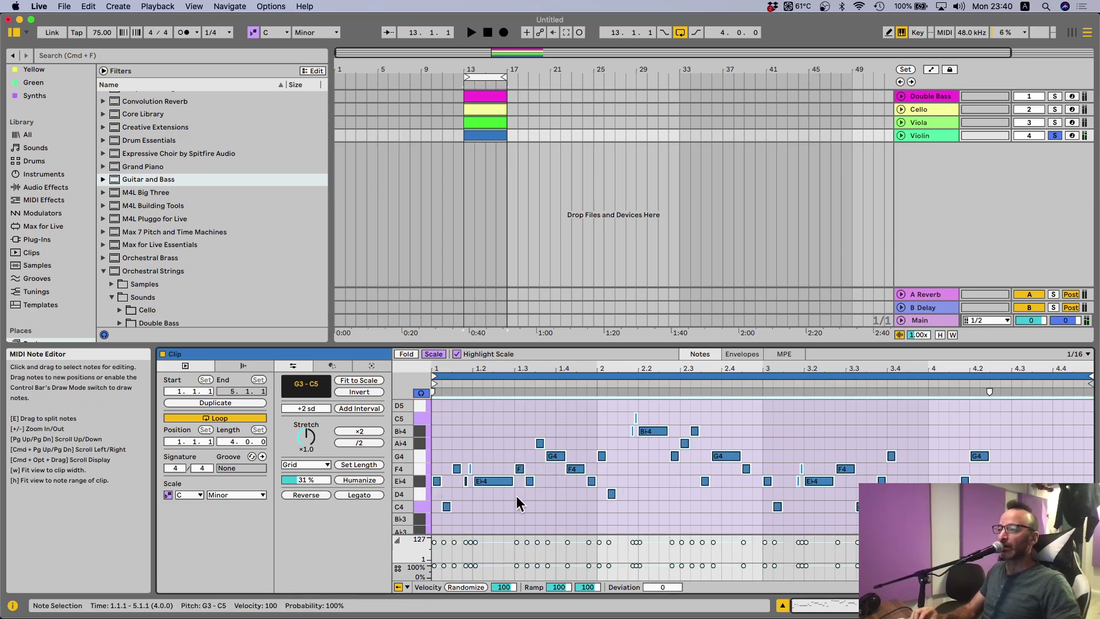
Examine how far the humanized violin notes around beat 1.2 sit from the grid
key("plus")
key("plus")
key("plus")
key("plus")
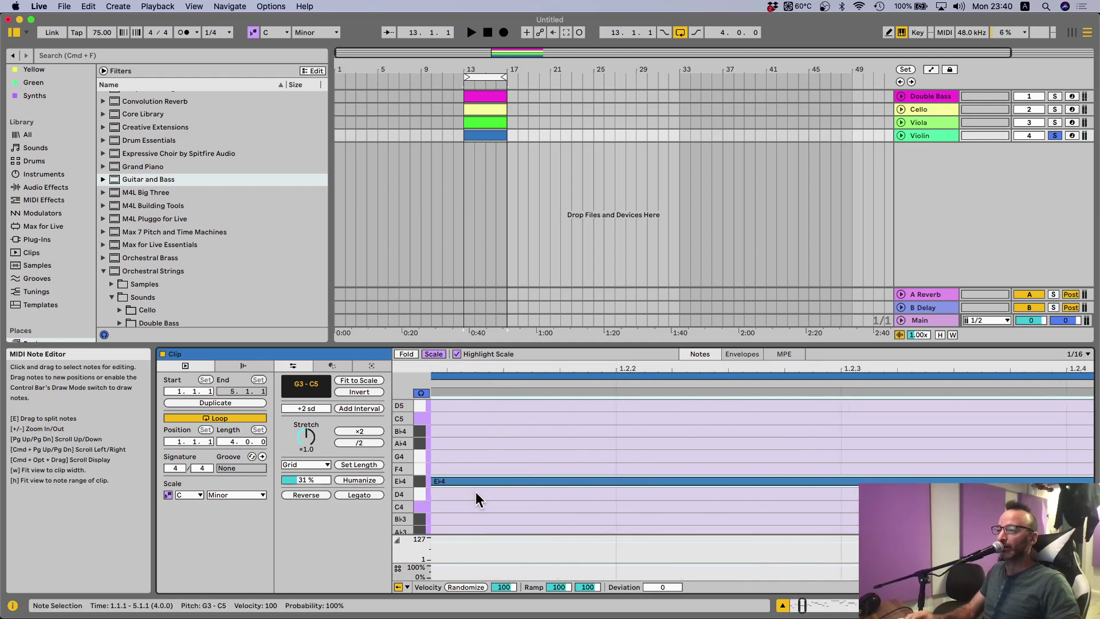
key("super+z")
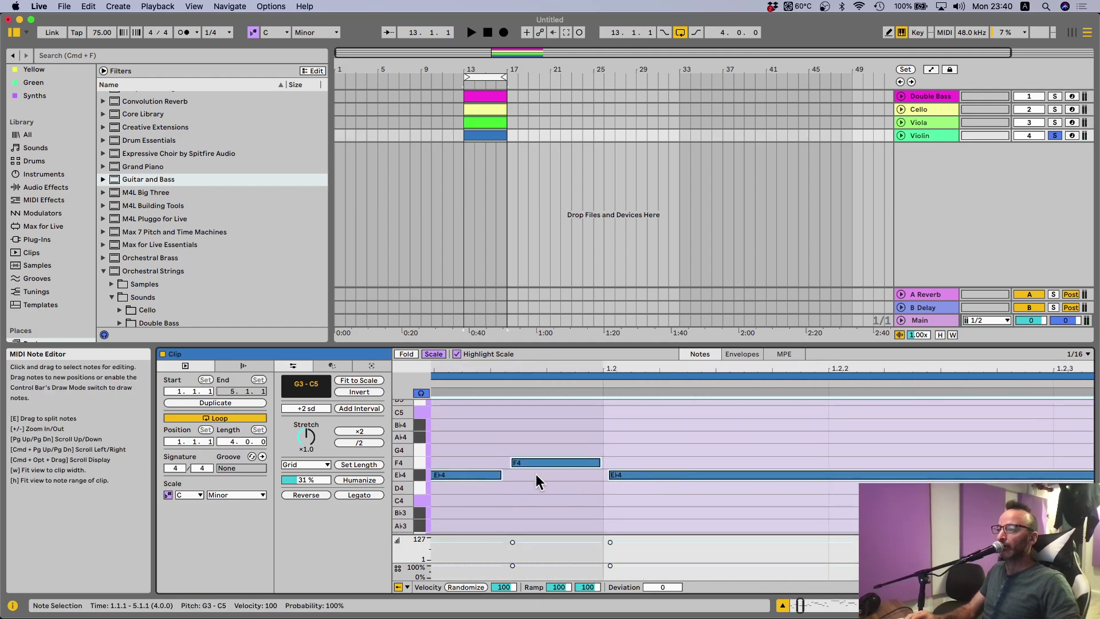
key("minus")
key("minus")
key("minus")
key("minus")
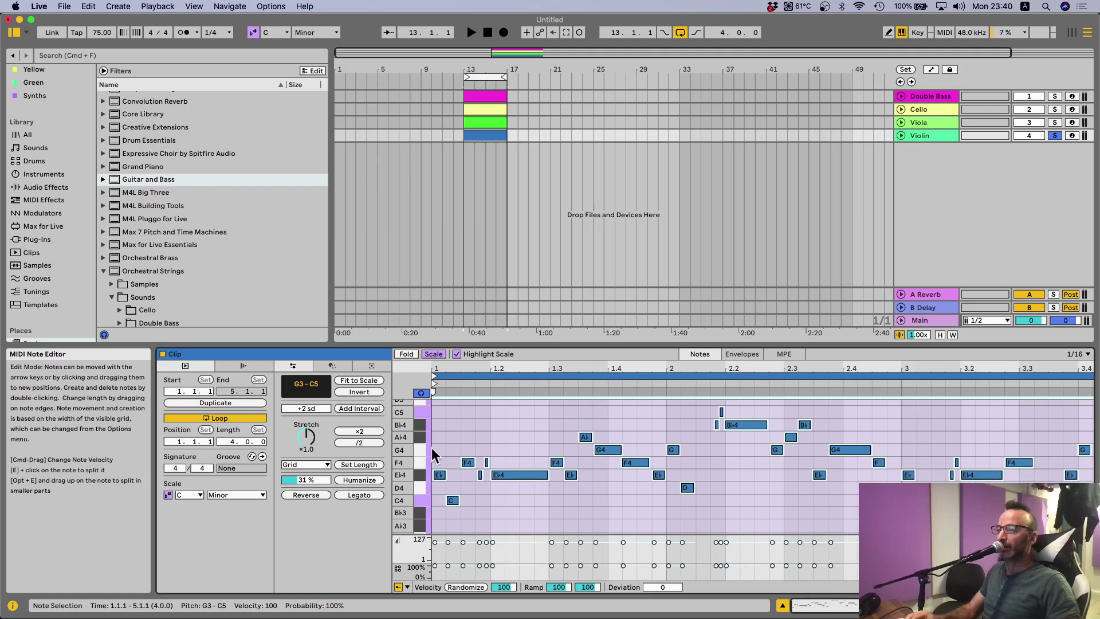
Try the violin's humanize amount at 100 %, reduce it to 29 %, and listen to the soloed part
left_click_drag(304, 479, 306, 401)
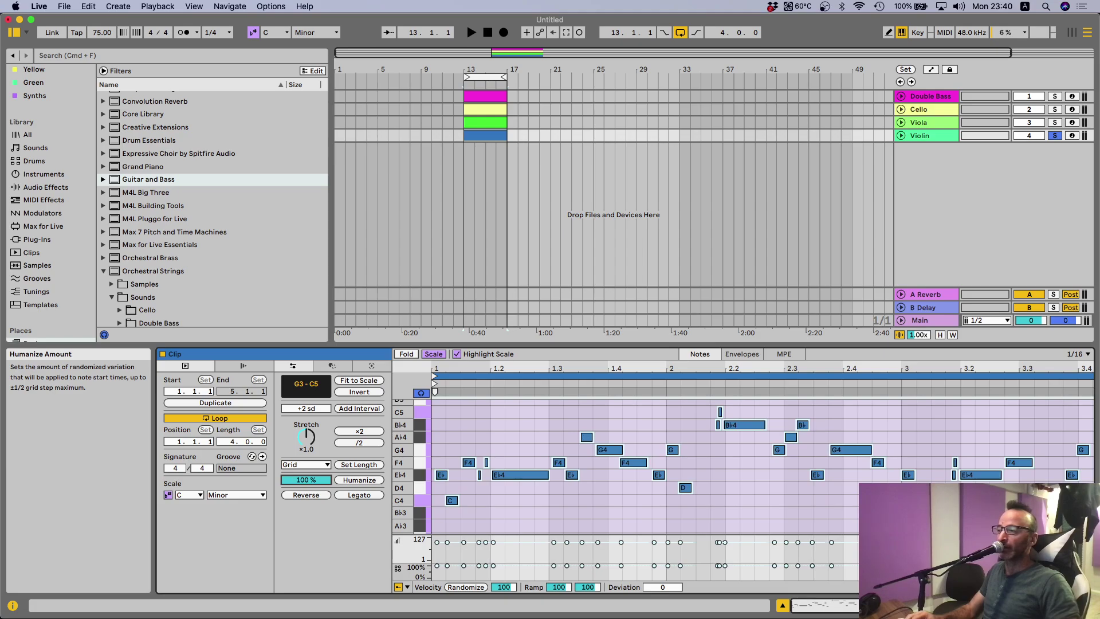
left_click_drag(306, 479, 306, 529)
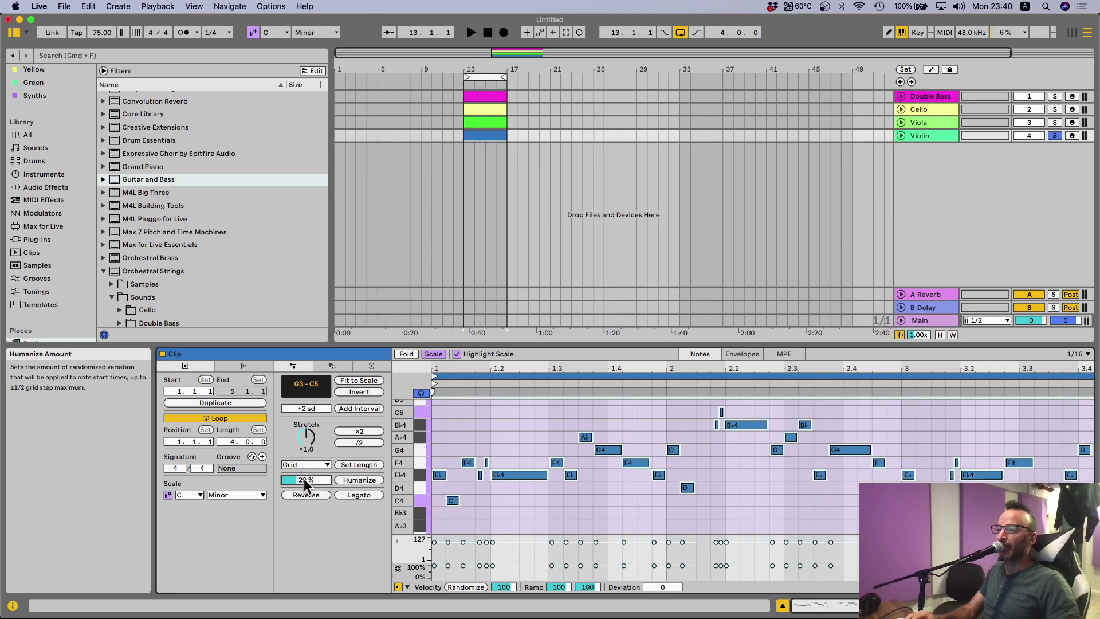
key("space")
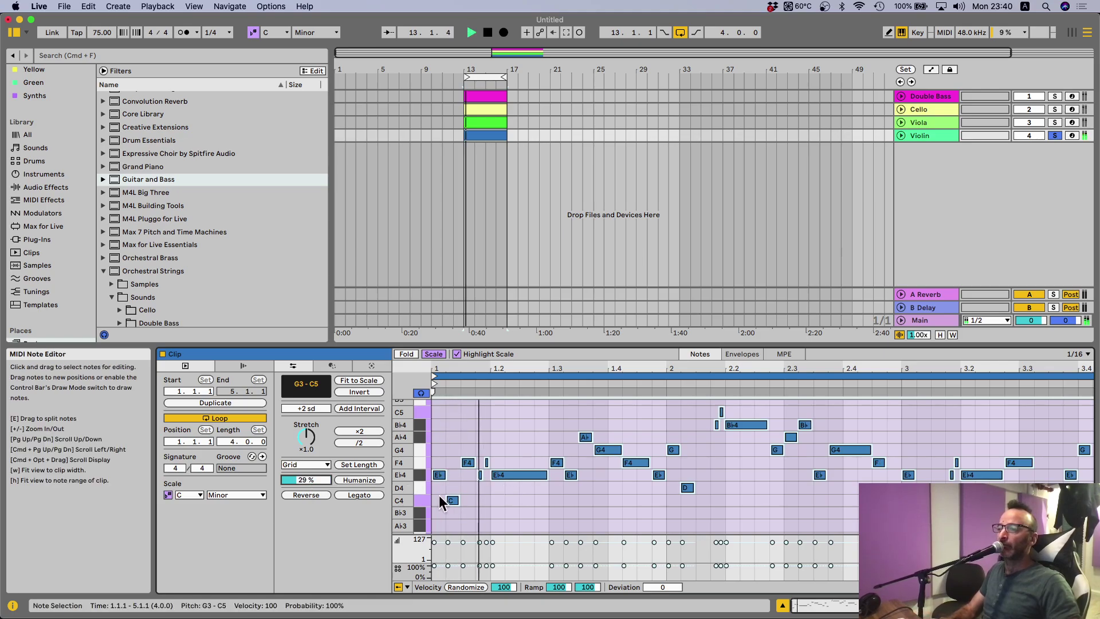
key("space")
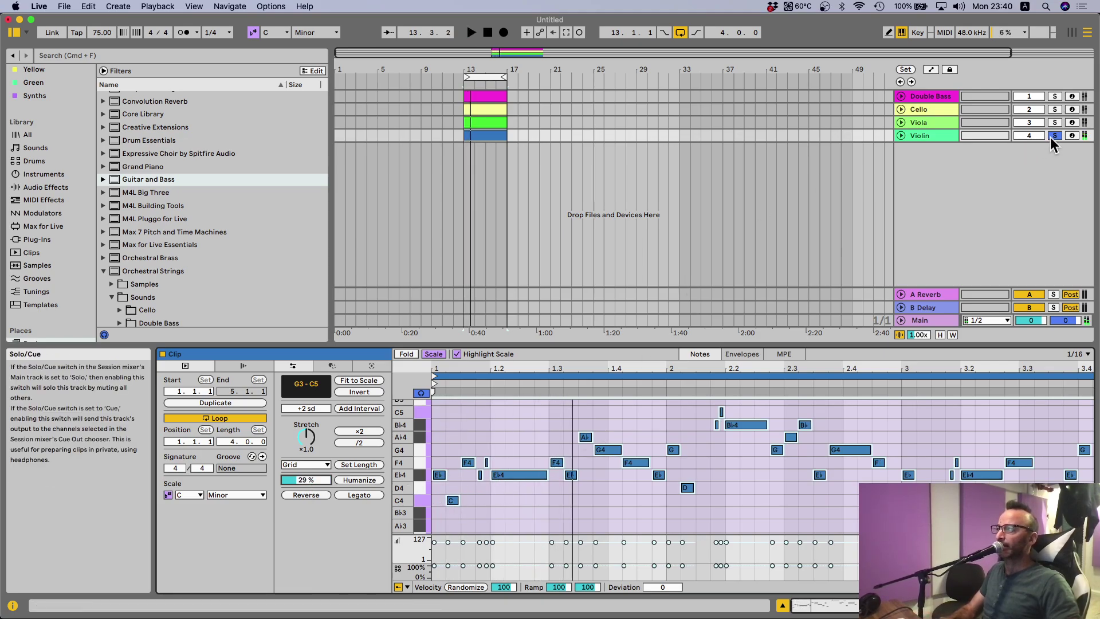
Unsolo the violin and listen to the humanized part together with the other three string parts
left_click(1052, 136)
key("space")
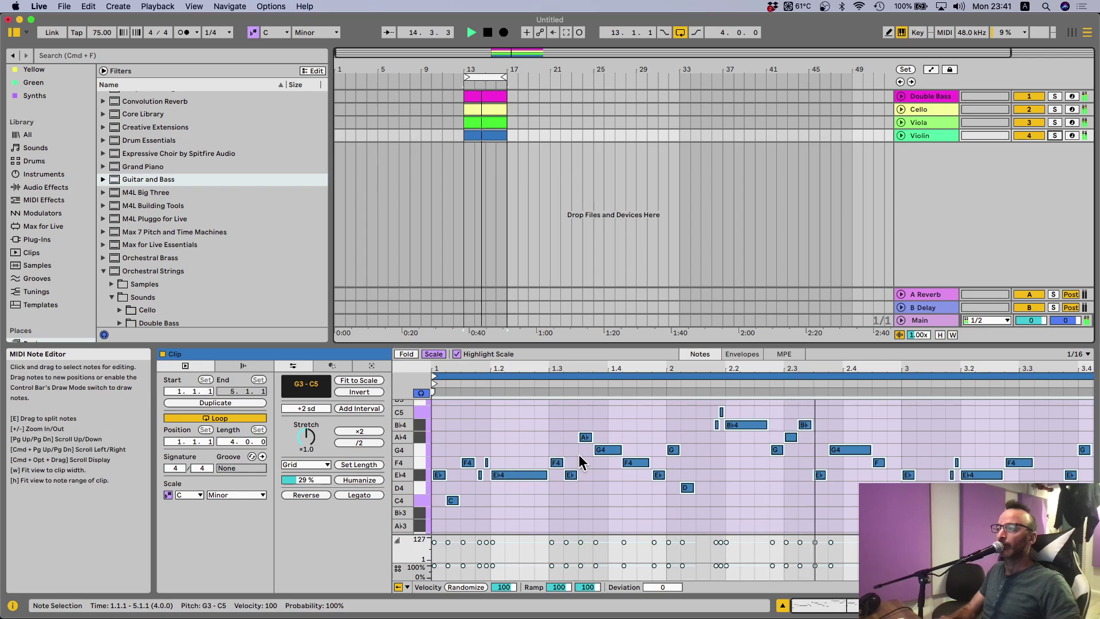
key("space")
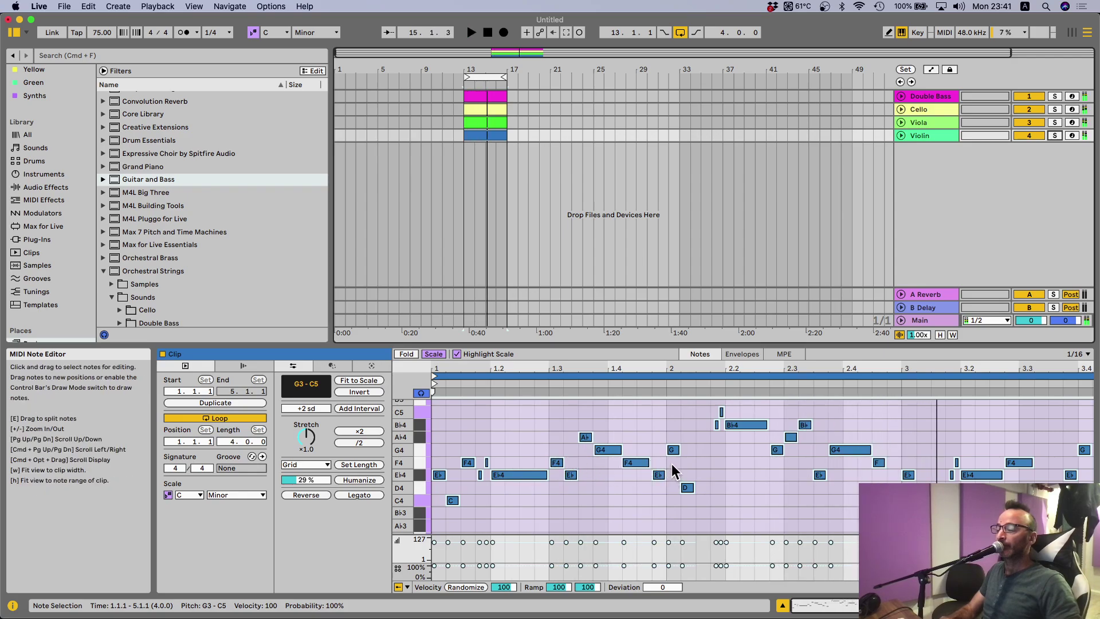